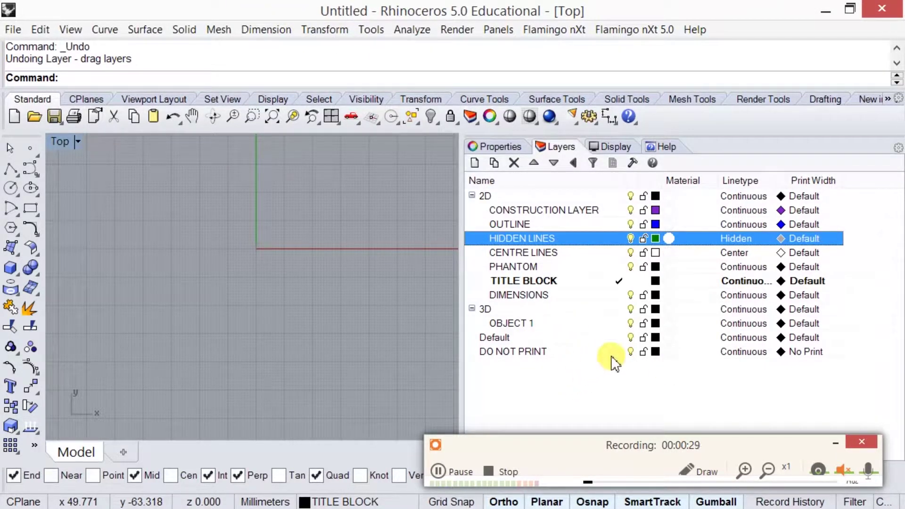
# Step: Open the document's linetype settings and set the Hidden linetype's pattern to 2.00, 1 in millimeters
pyautogui.click(370, 30)
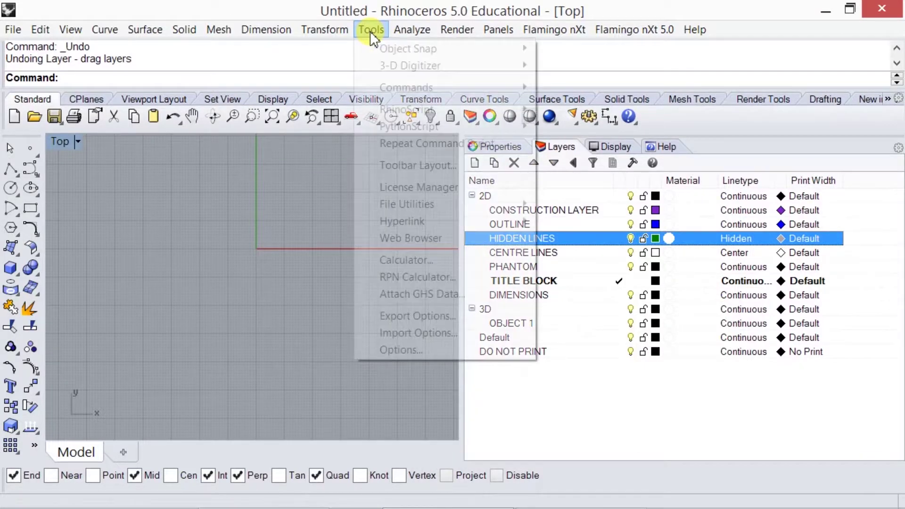
pyautogui.moveTo(398, 38)
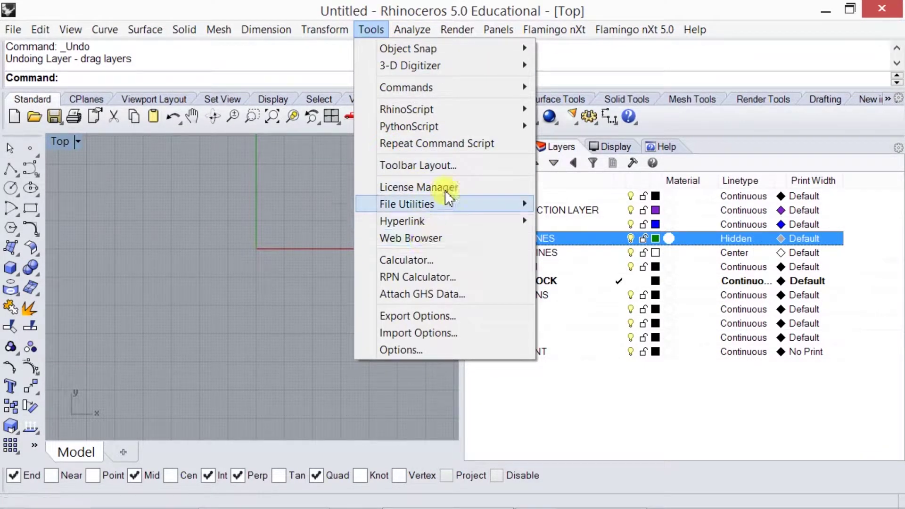
pyautogui.moveTo(446, 109)
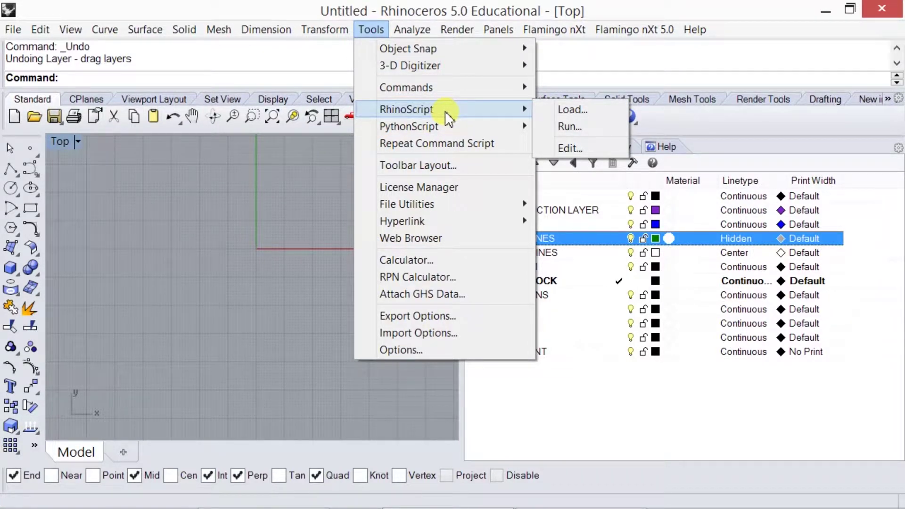
pyautogui.click(422, 347)
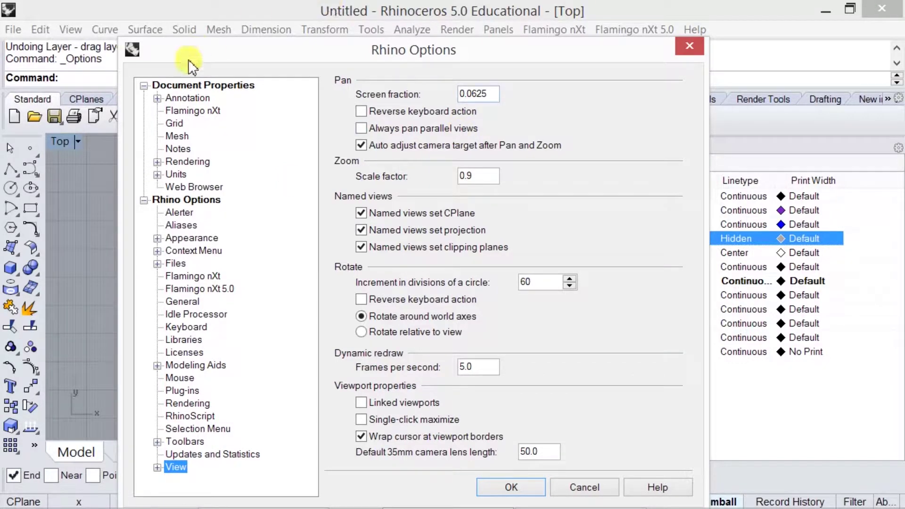
pyautogui.click(157, 97)
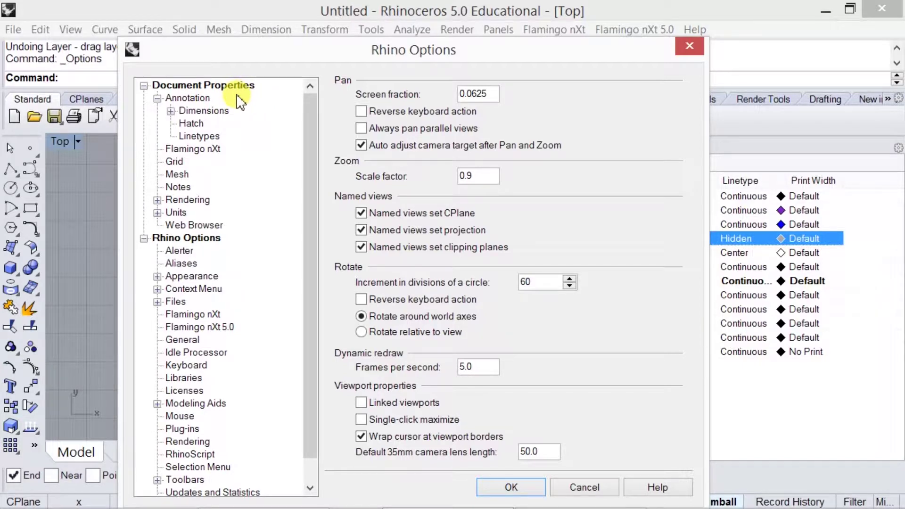
pyautogui.click(190, 136)
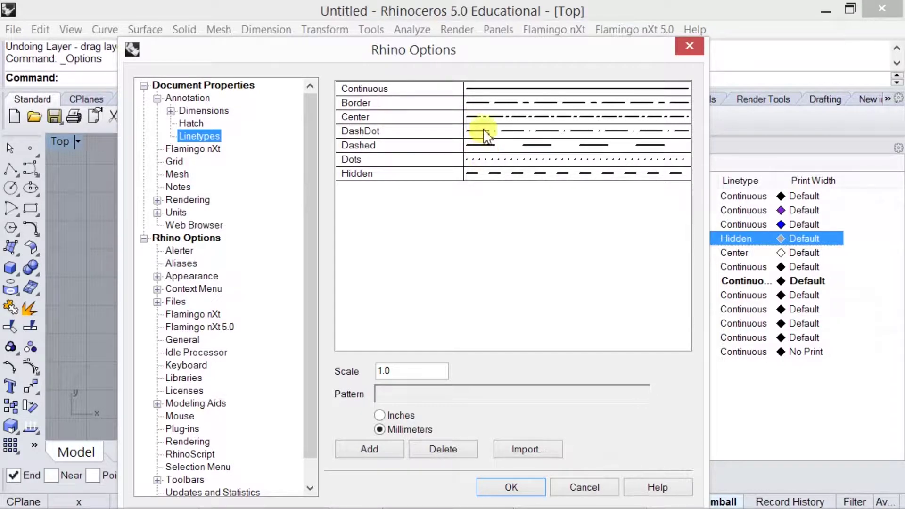
pyautogui.click(485, 175)
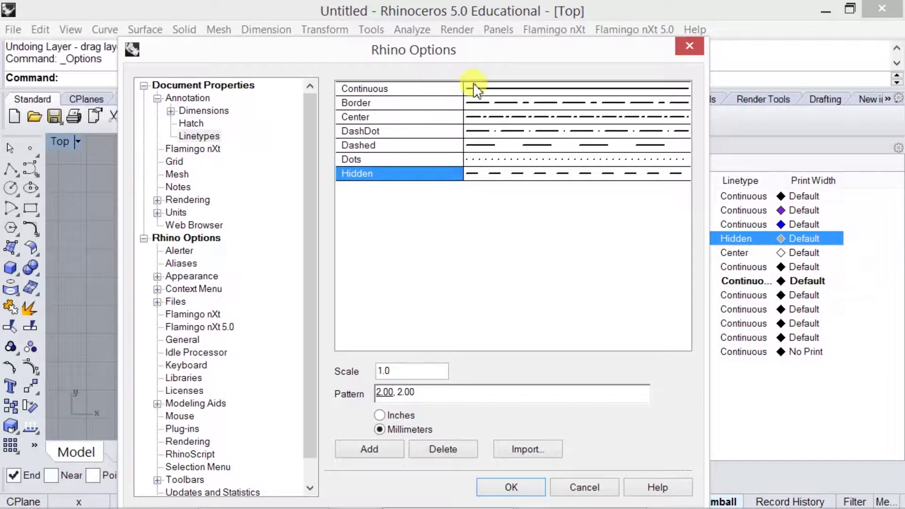
pyautogui.doubleClick(408, 391)
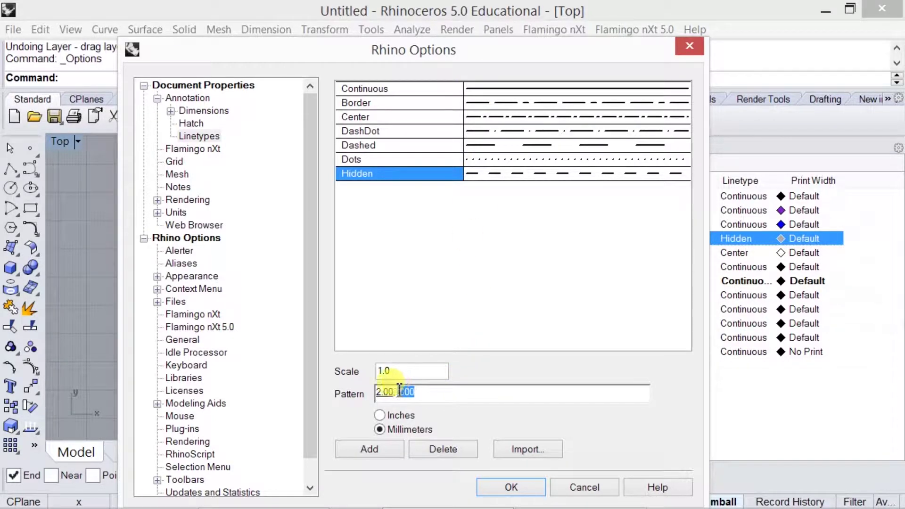
pyautogui.write('1')
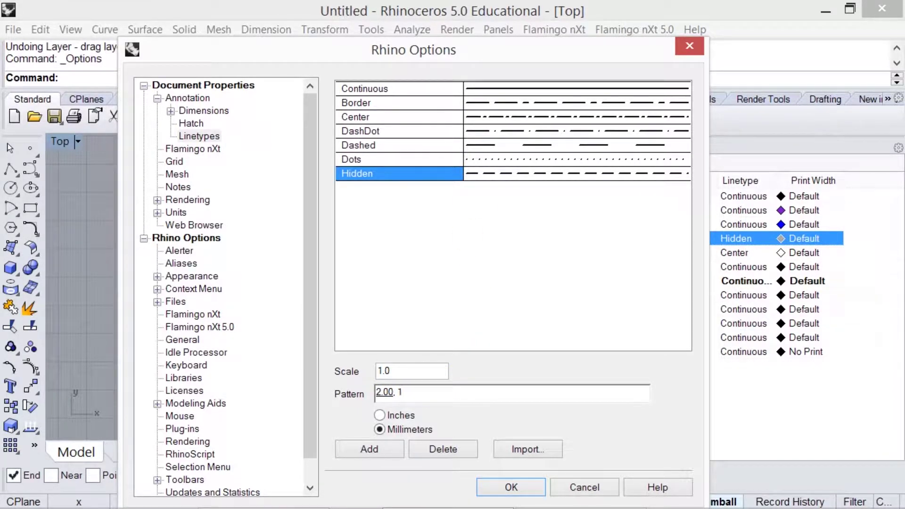
pyautogui.moveTo(901, 505)
# Step: Replace the Center linetype's pattern with 3,1,2,1 and accept the linetype changes
pyautogui.click(414, 117)
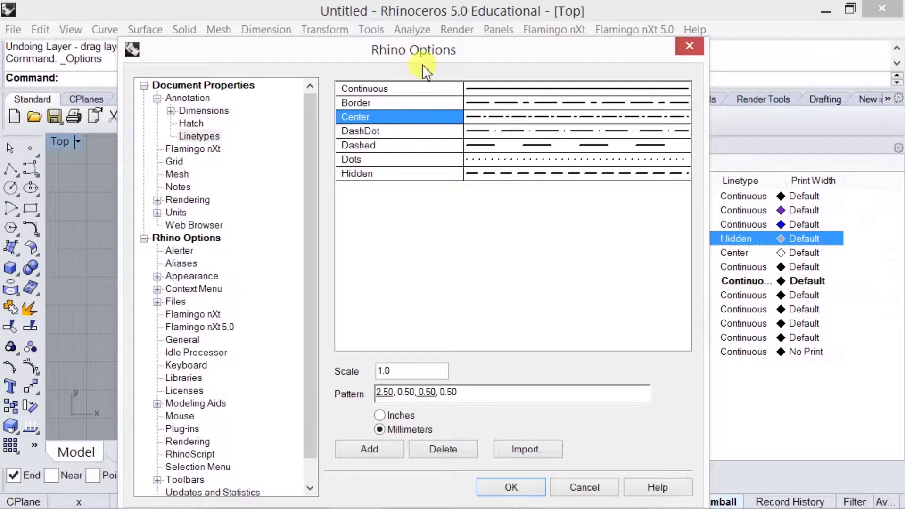
pyautogui.click(424, 174)
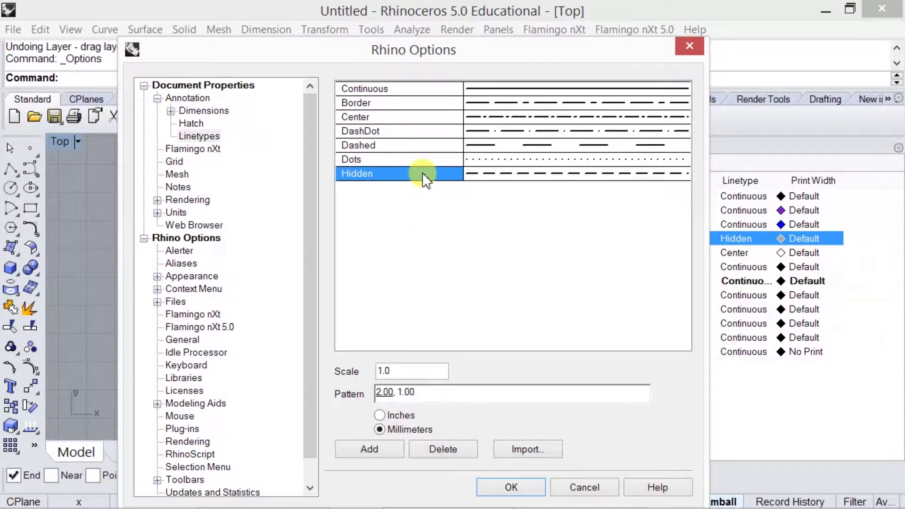
pyautogui.click(410, 392)
pyautogui.click(399, 121)
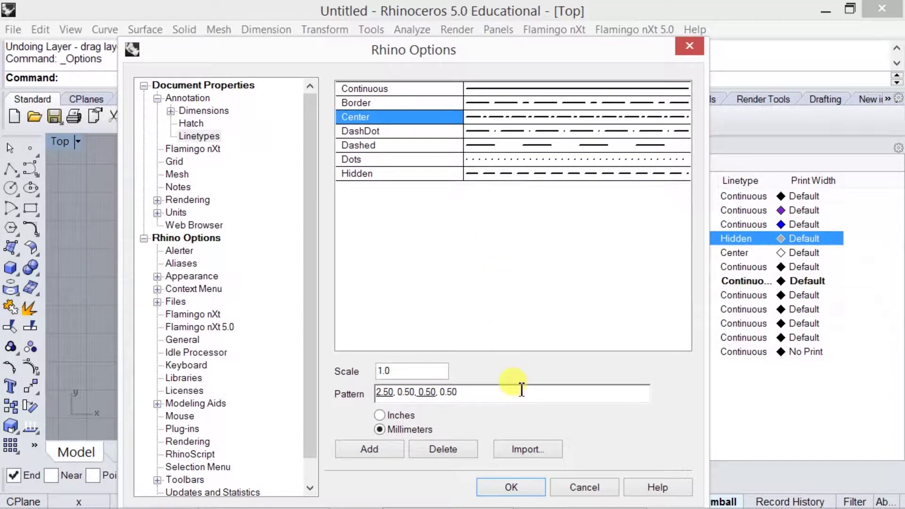
pyautogui.moveTo(521, 390); pyautogui.dragTo(282, 395)
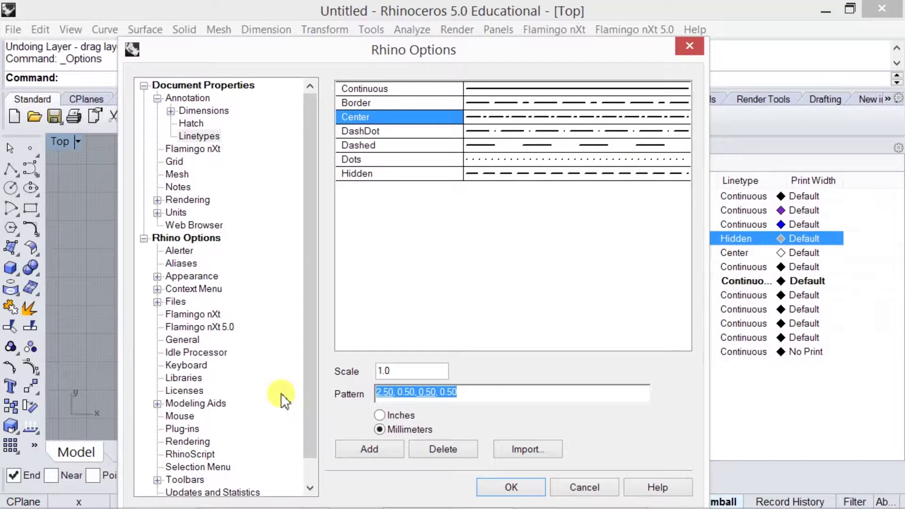
pyautogui.press('Delete')
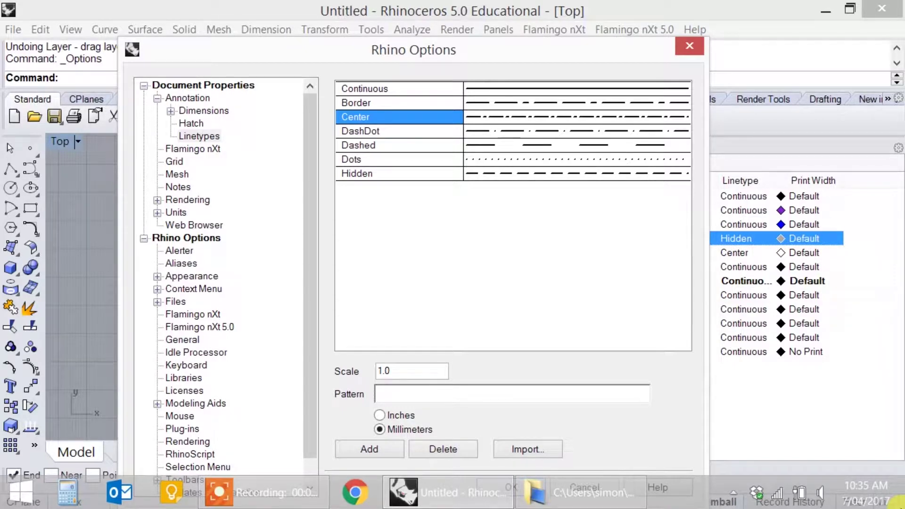
pyautogui.write('3.1.2.1')
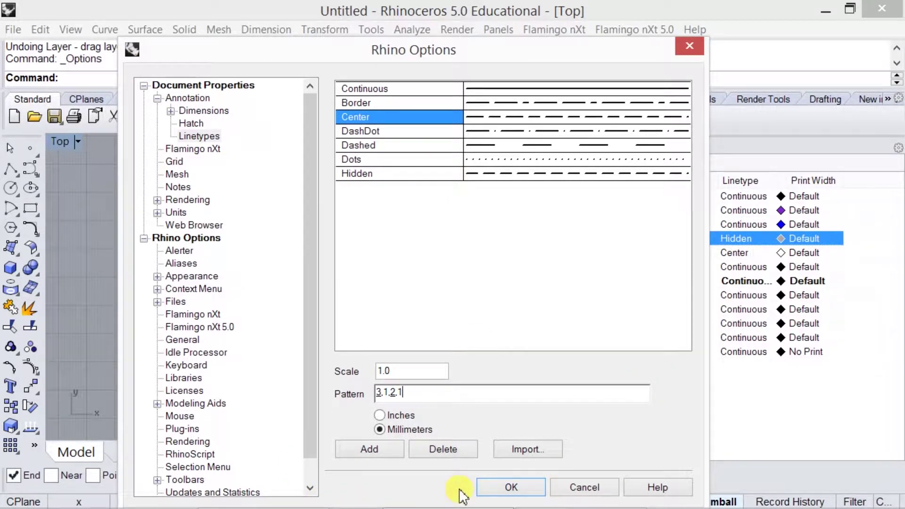
pyautogui.click(499, 486)
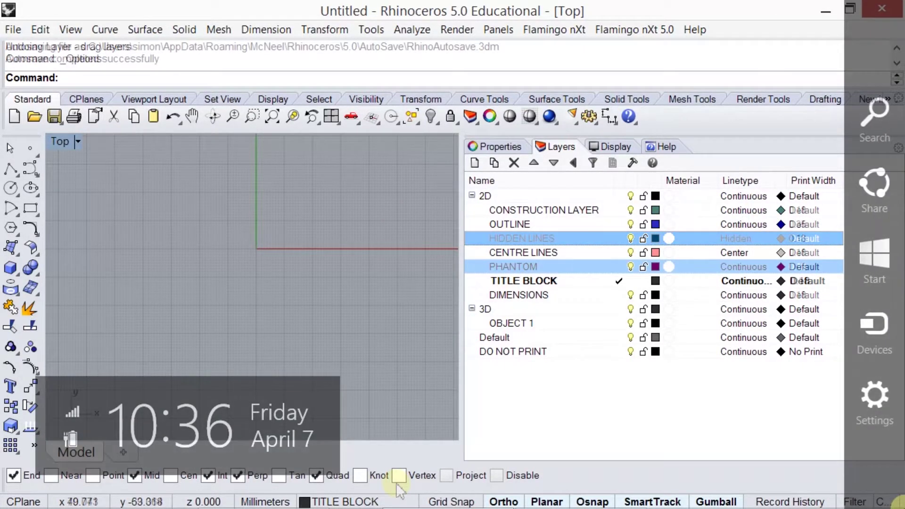
# Step: Narrow the Layers panel to enlarge the drawing area and restore the four-viewport arrangement from the maximized Top view
pyautogui.click(438, 470)
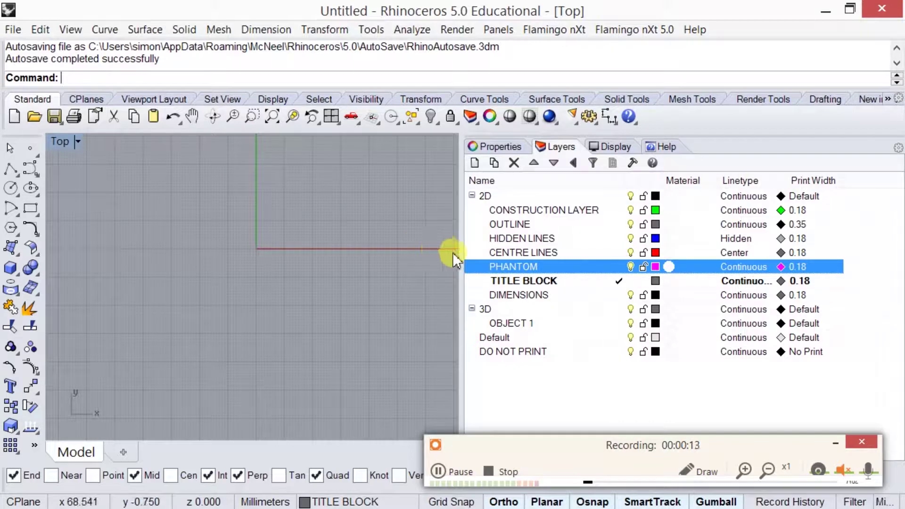
pyautogui.moveTo(464, 255); pyautogui.dragTo(755, 268)
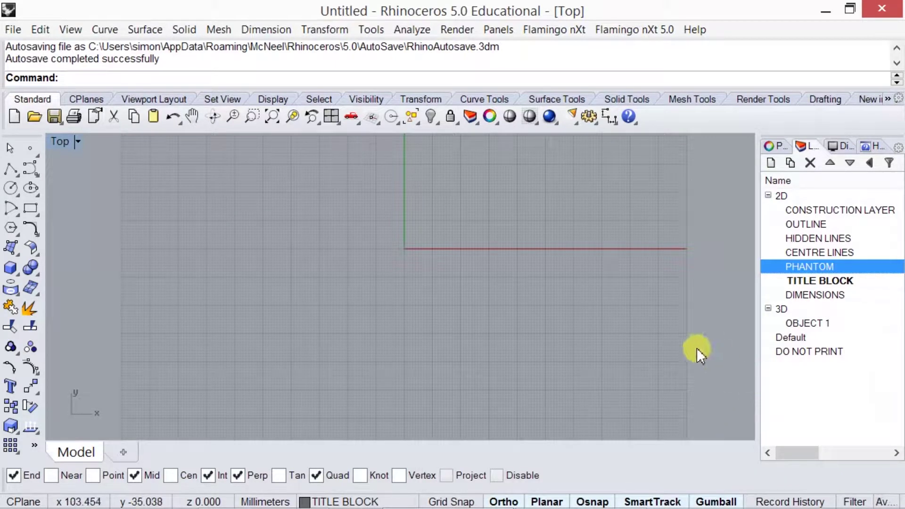
pyautogui.doubleClick(51, 139)
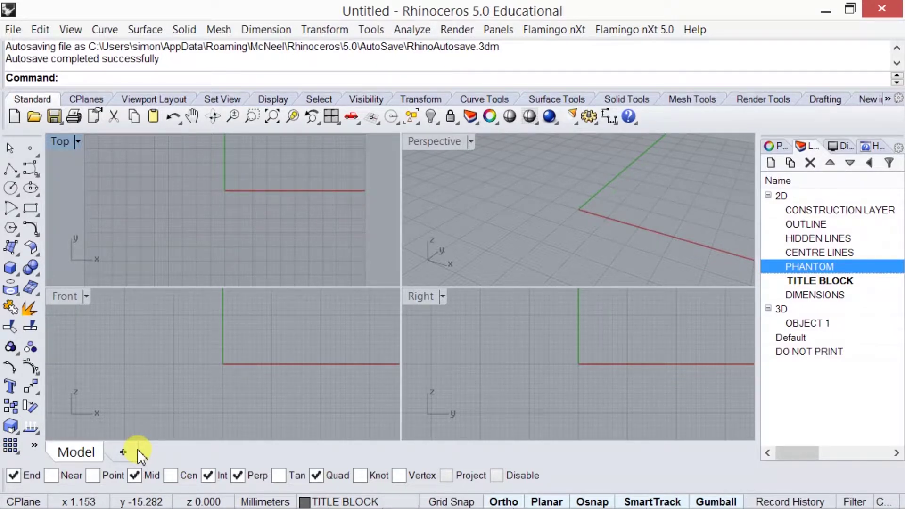
pyautogui.click(67, 28)
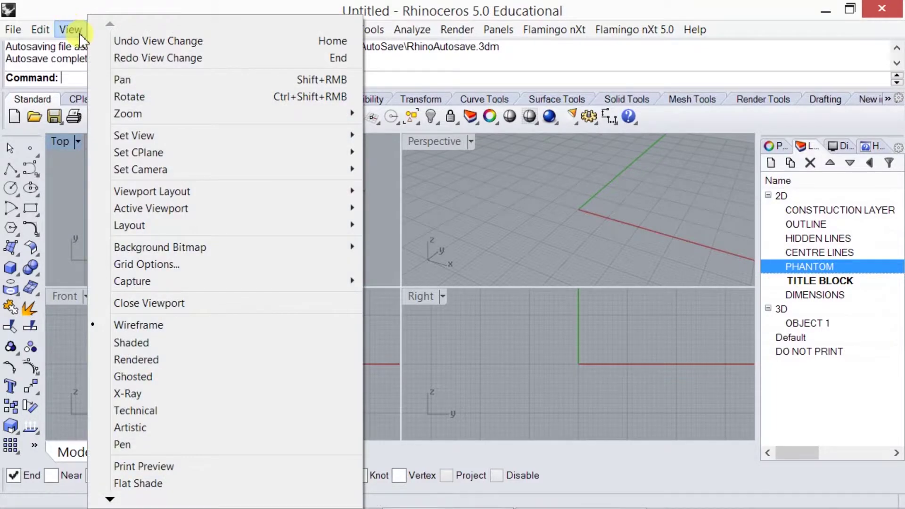
pyautogui.moveTo(179, 191)
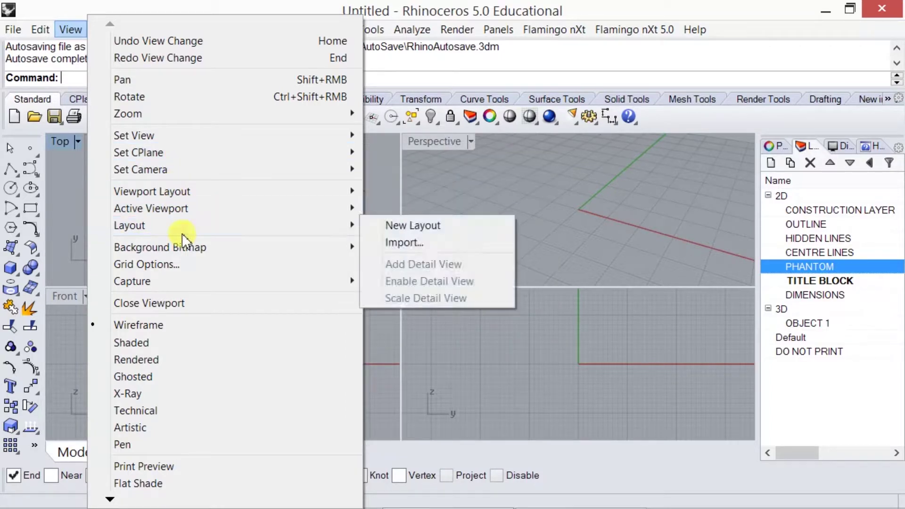
pyautogui.moveTo(208, 197)
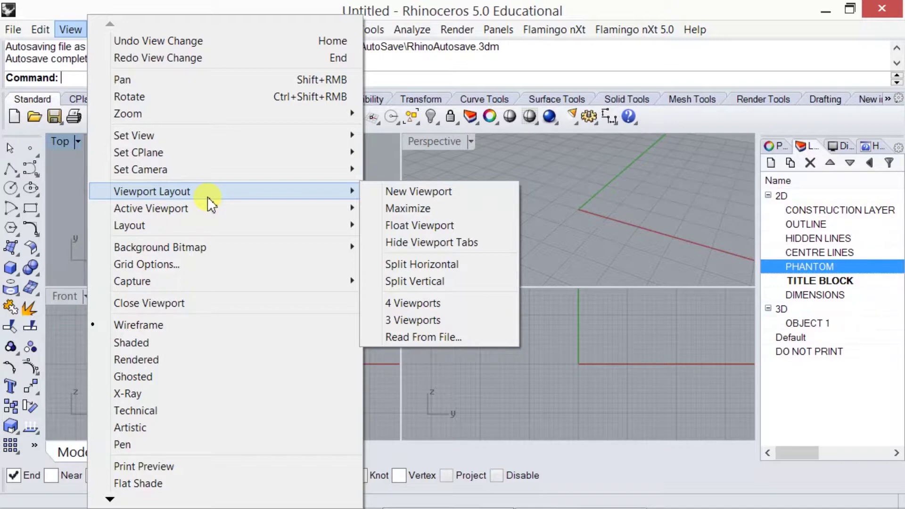
pyautogui.moveTo(198, 232)
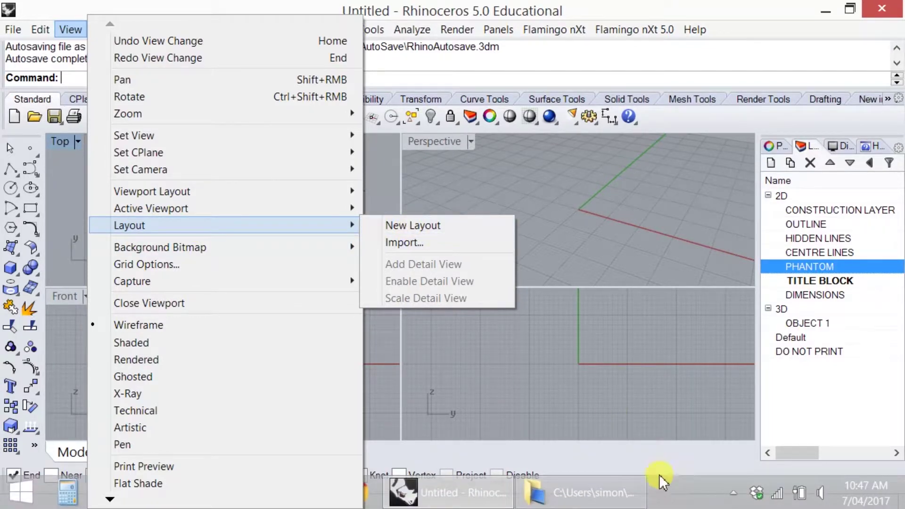
pyautogui.click(632, 462)
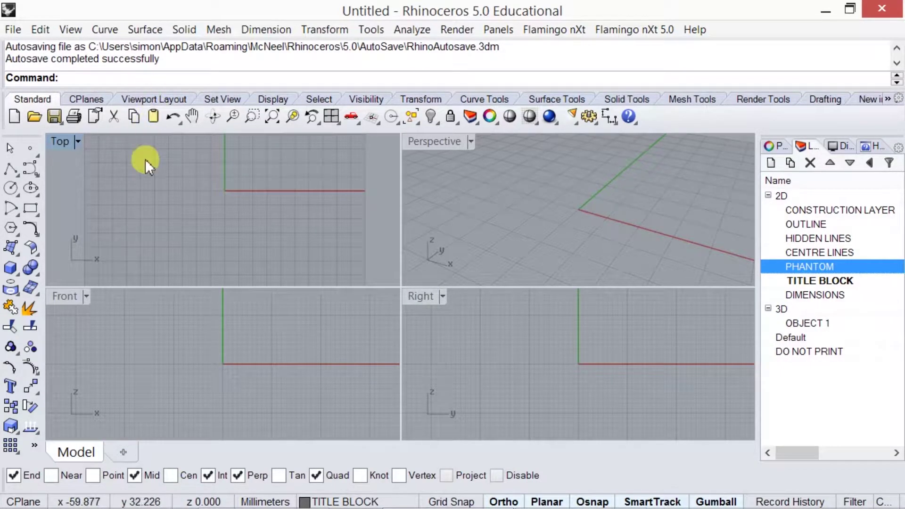
# Step: Create a new A3 landscape layout named A3-L, 420 by 297 mm, with one initial detail for the Adobe PDF printer
pyautogui.click(121, 450)
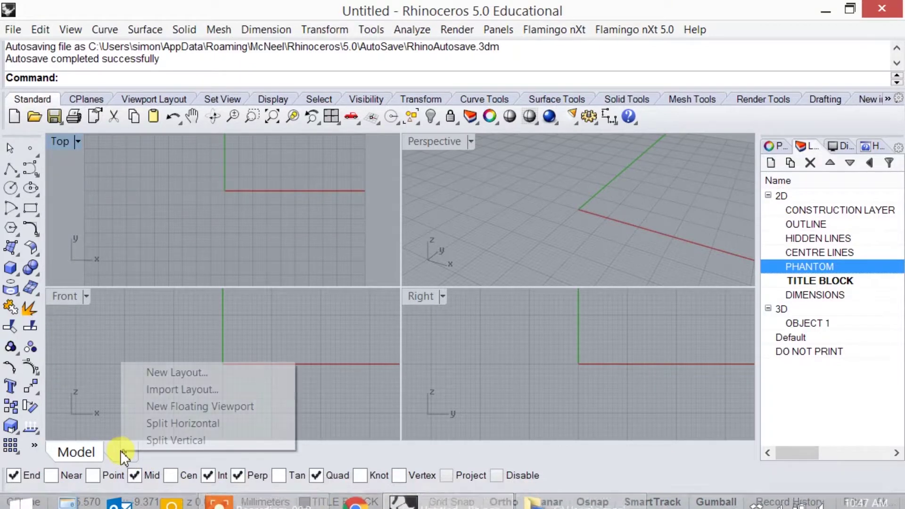
pyautogui.click(155, 372)
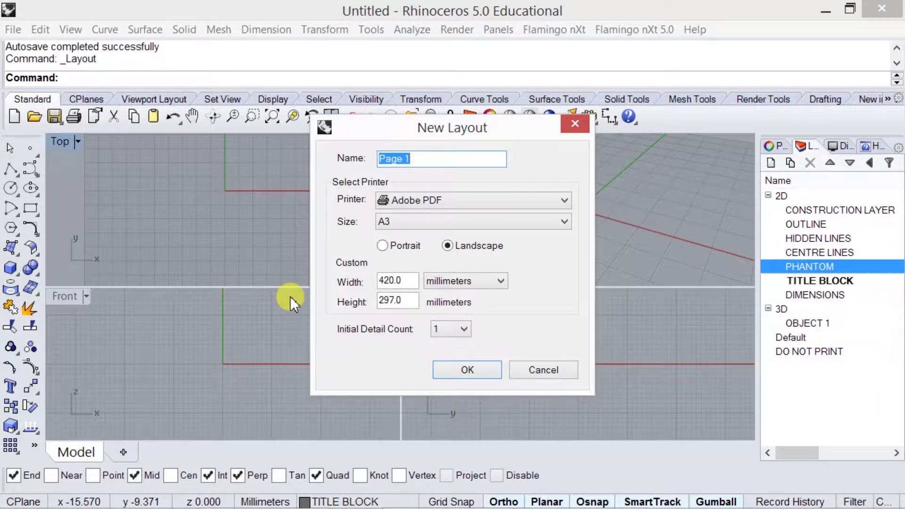
pyautogui.click(416, 159)
pyautogui.moveTo(417, 159); pyautogui.dragTo(343, 157)
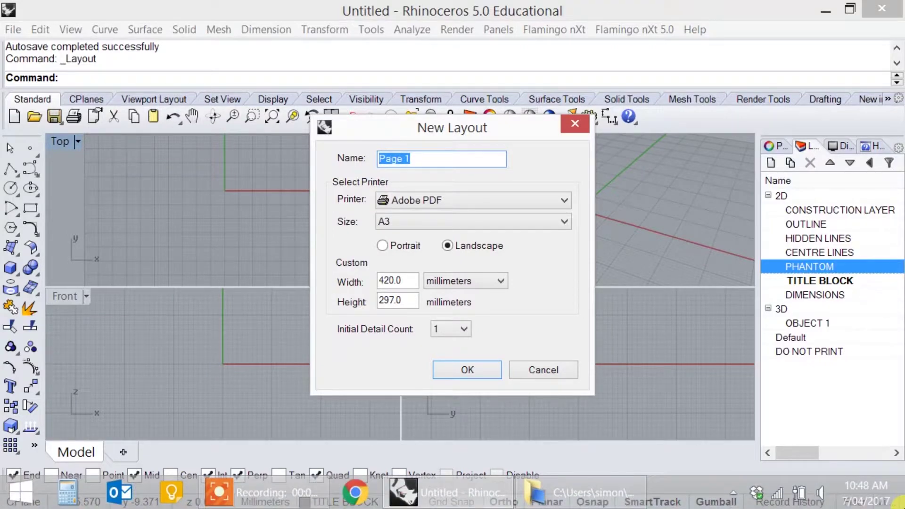
pyautogui.write('A3-l')
pyautogui.write('L')
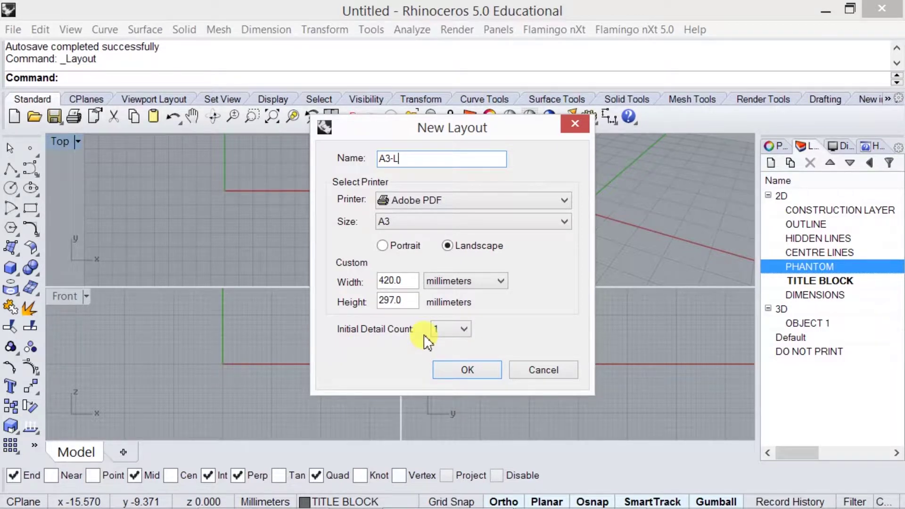
pyautogui.doubleClick(403, 300)
pyautogui.click(473, 365)
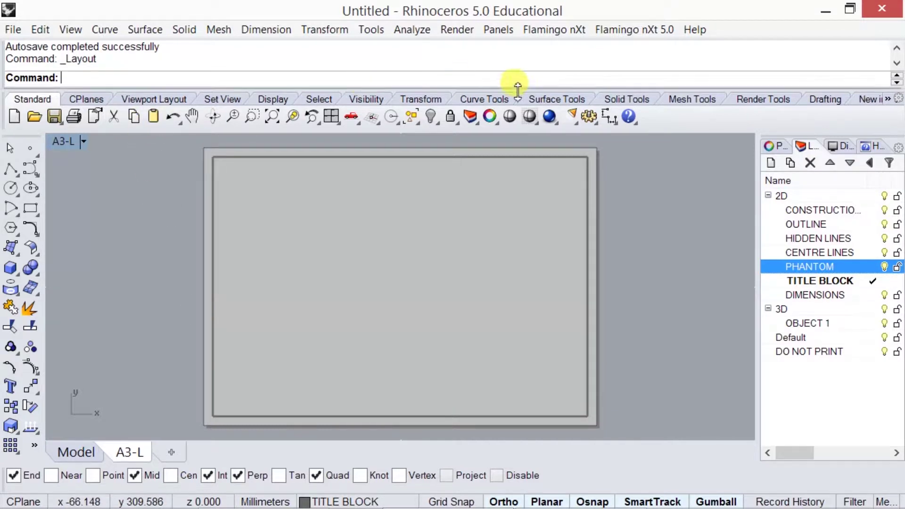
# Step: Select the detail frame on the A3-L layout, widen the side panel and examine its detail scale and object properties
pyautogui.click(586, 254)
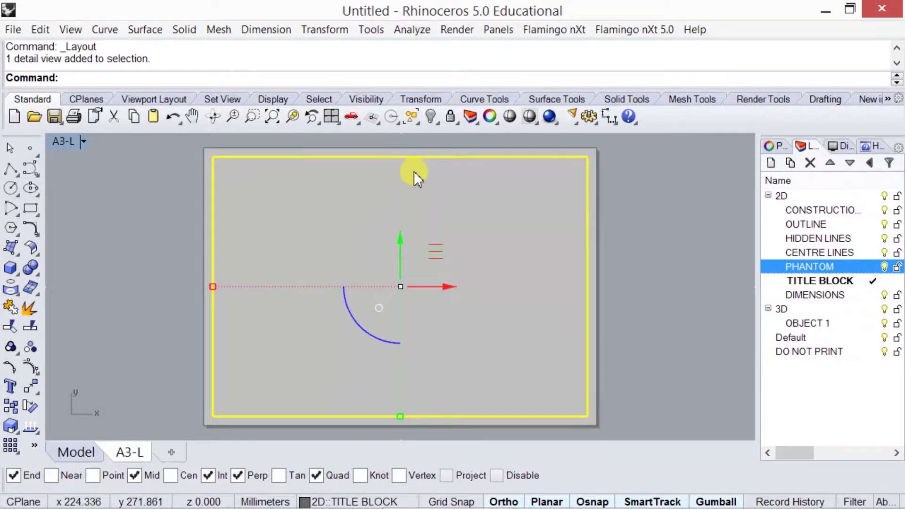
pyautogui.click(772, 147)
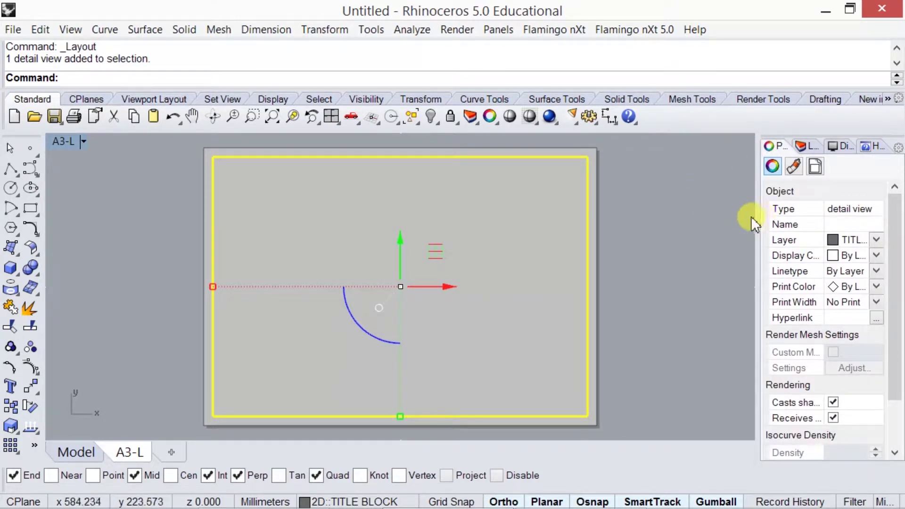
pyautogui.moveTo(755, 216); pyautogui.dragTo(685, 215)
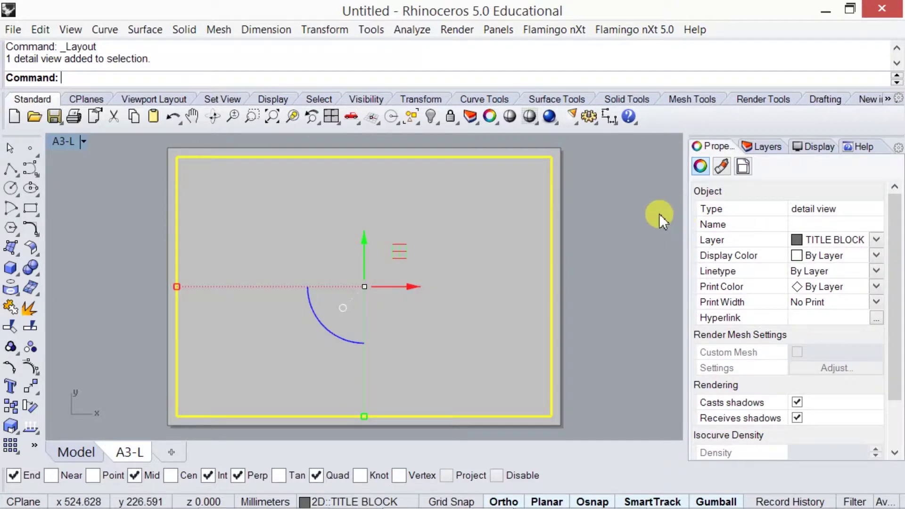
pyautogui.click(615, 239)
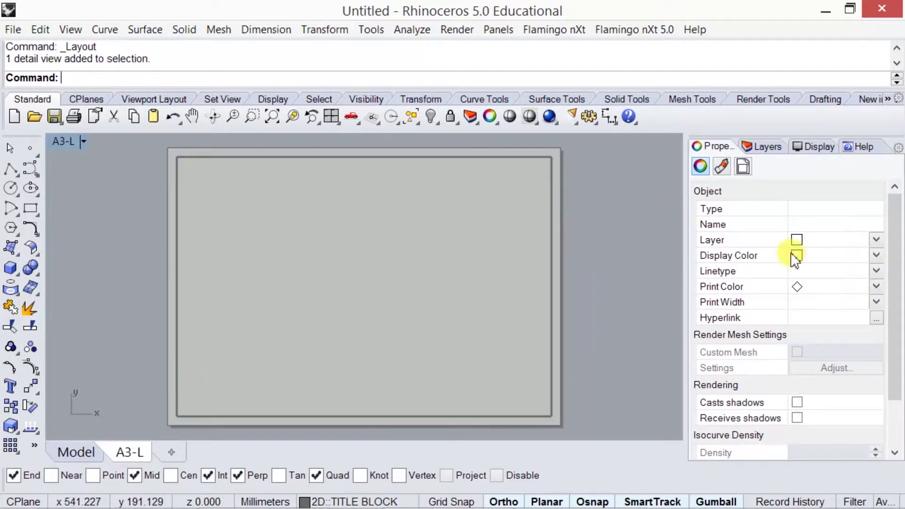
pyautogui.click(556, 226)
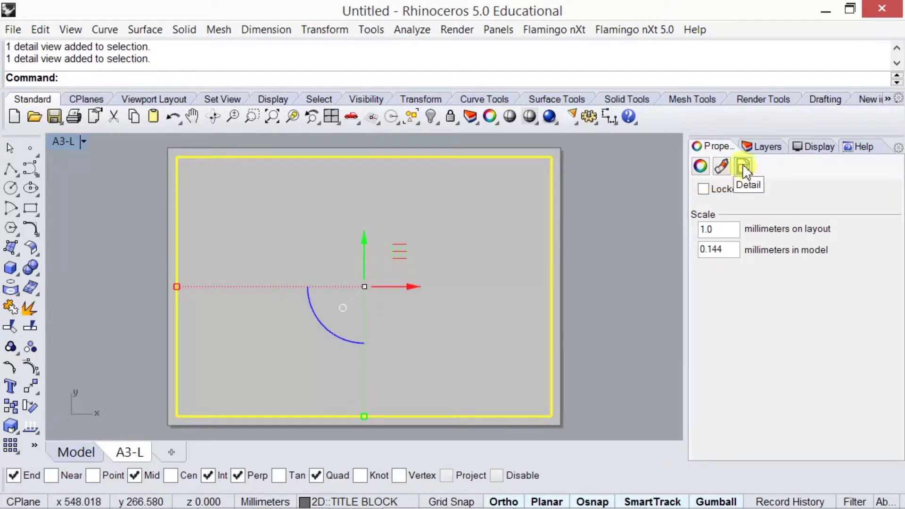
pyautogui.click(697, 164)
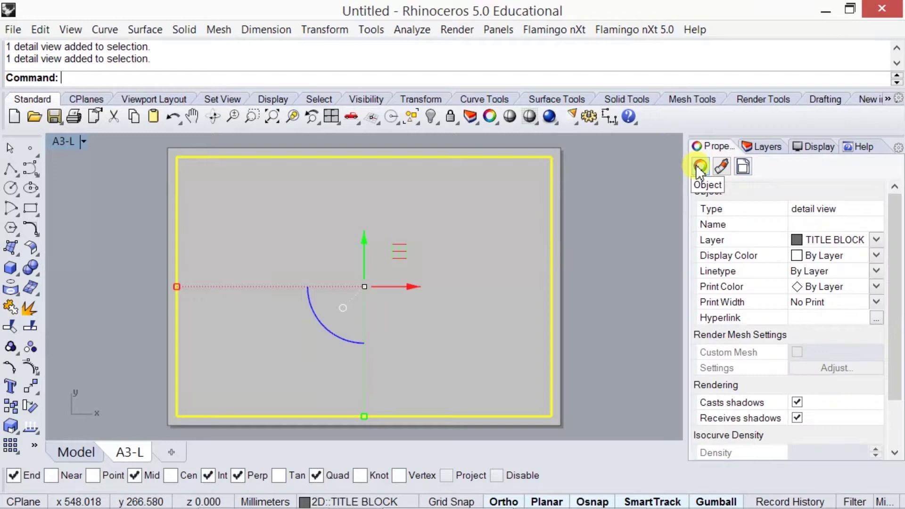
# Step: Set the selected detail's scale to 1 millimeter on layout per 1 millimeter in model
pyautogui.click(719, 166)
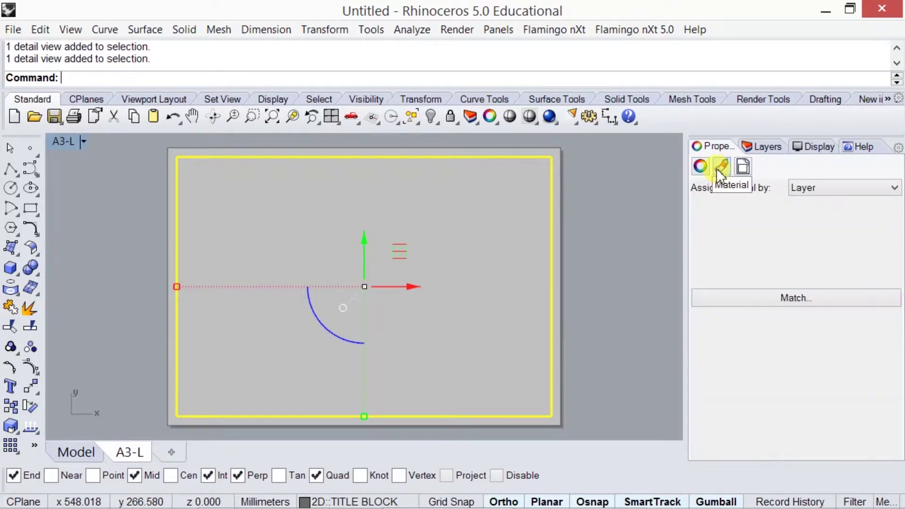
pyautogui.click(741, 169)
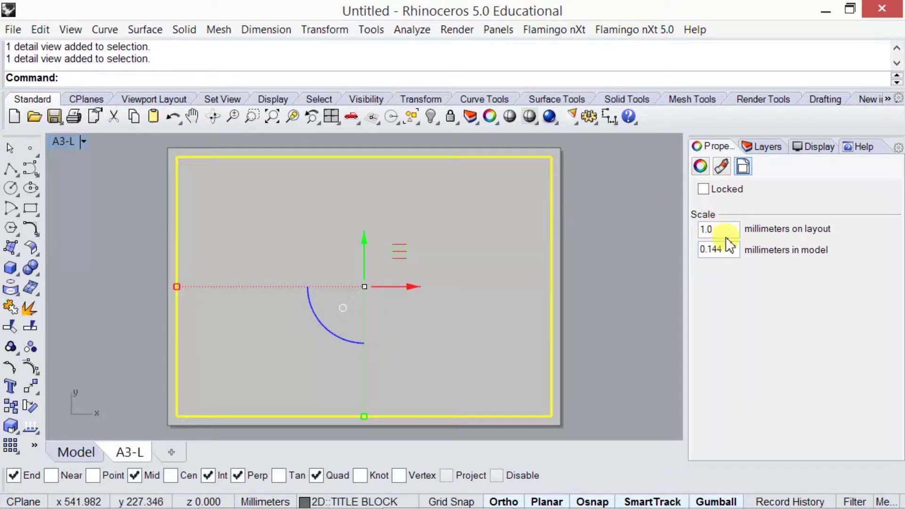
pyautogui.moveTo(728, 250); pyautogui.dragTo(683, 246)
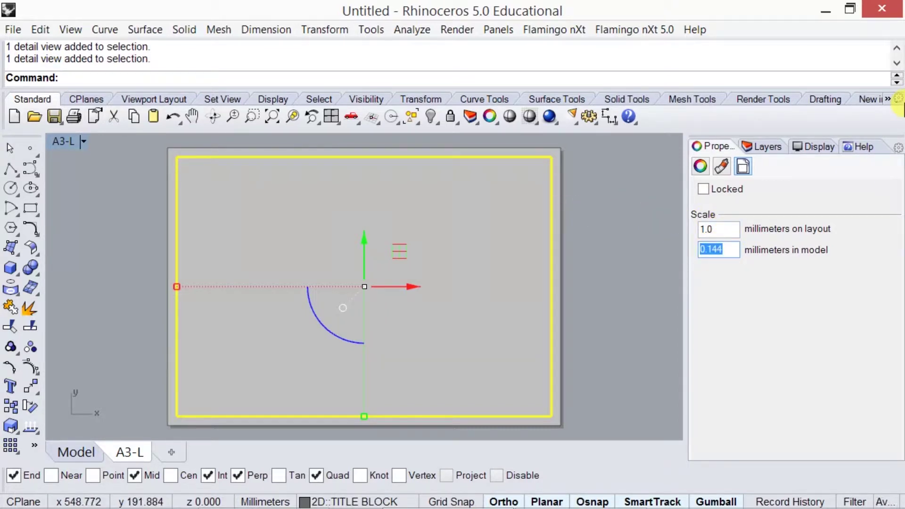
pyautogui.write('1')
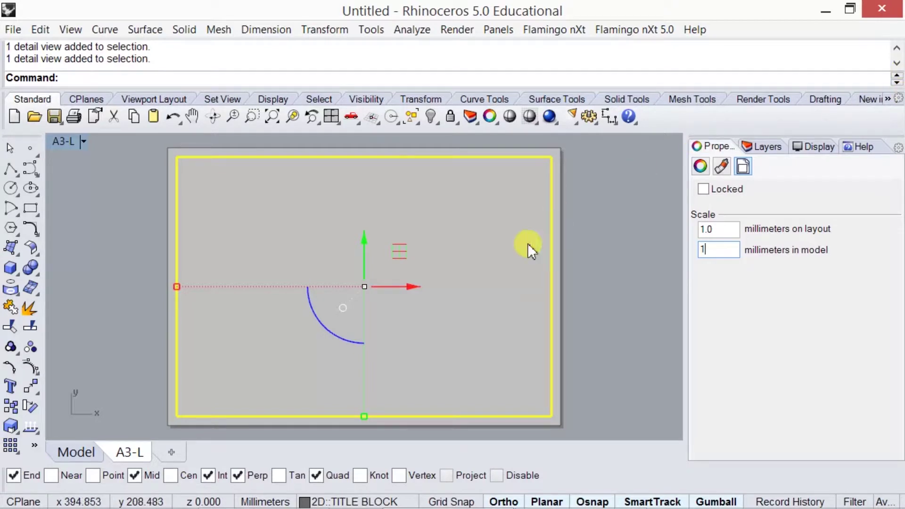
pyautogui.click(601, 265)
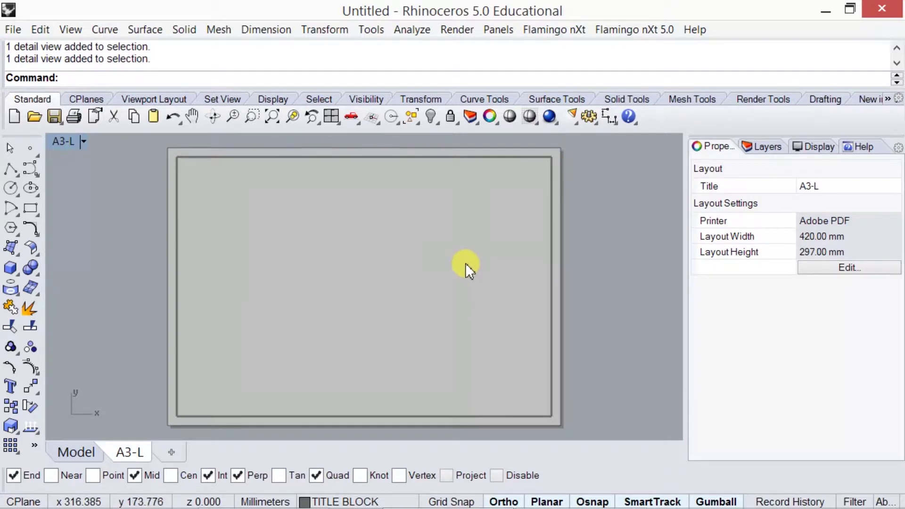
# Step: Move the detail frame off the A3-L page, into the empty area to the left of the sheet
pyautogui.click(549, 252)
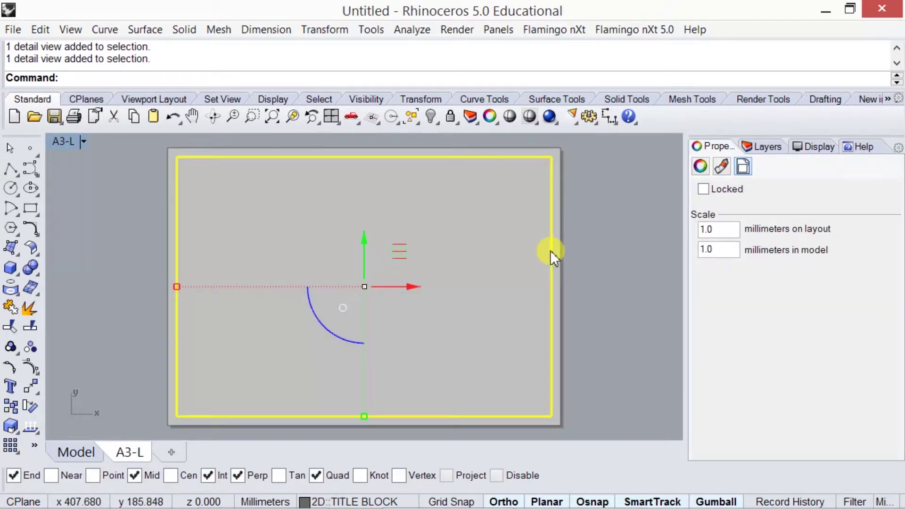
pyautogui.moveTo(549, 252); pyautogui.dragTo(132, 239)
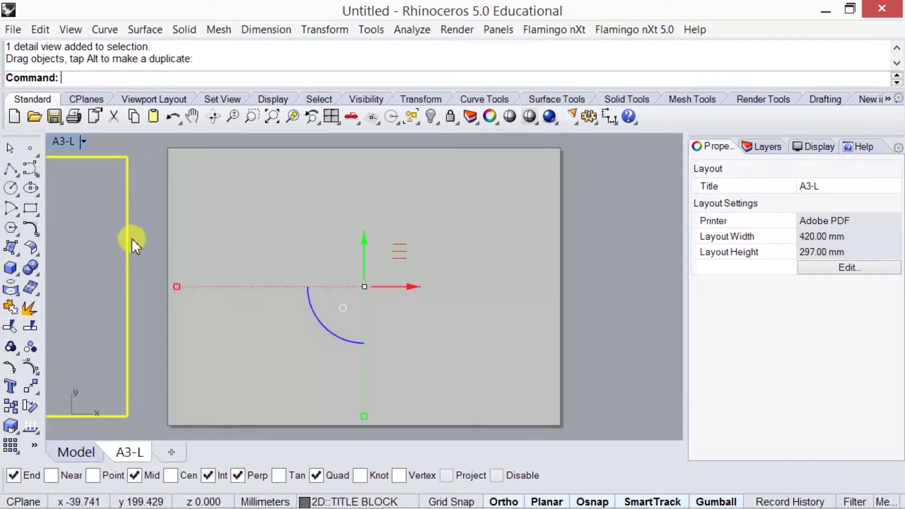
pyautogui.click(326, 218)
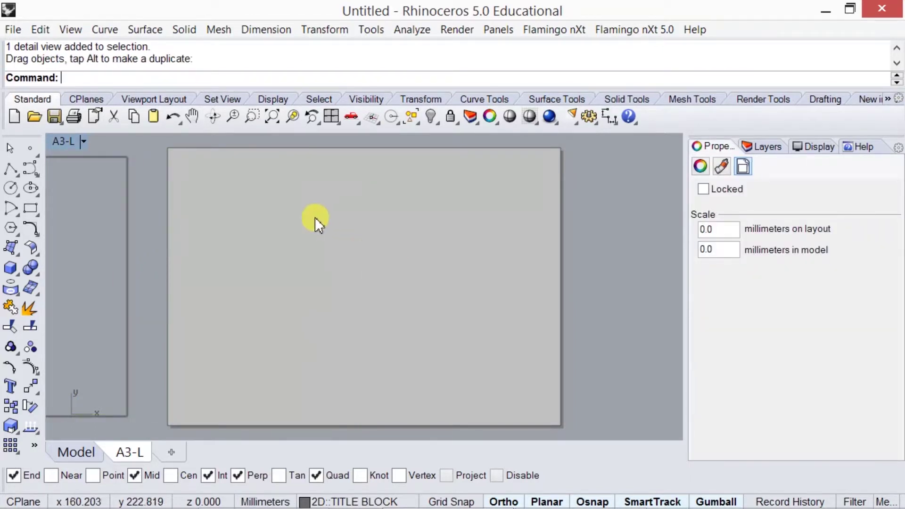
pyautogui.click(131, 232)
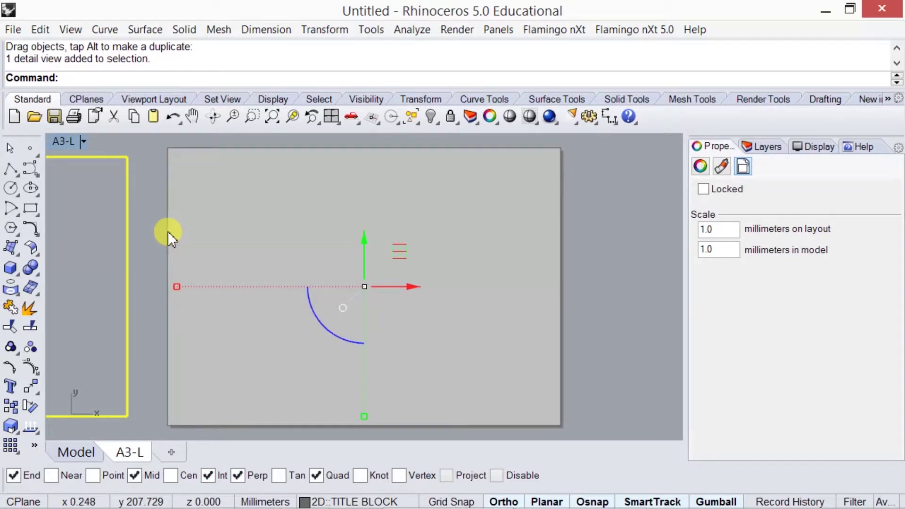
pyautogui.click(311, 218)
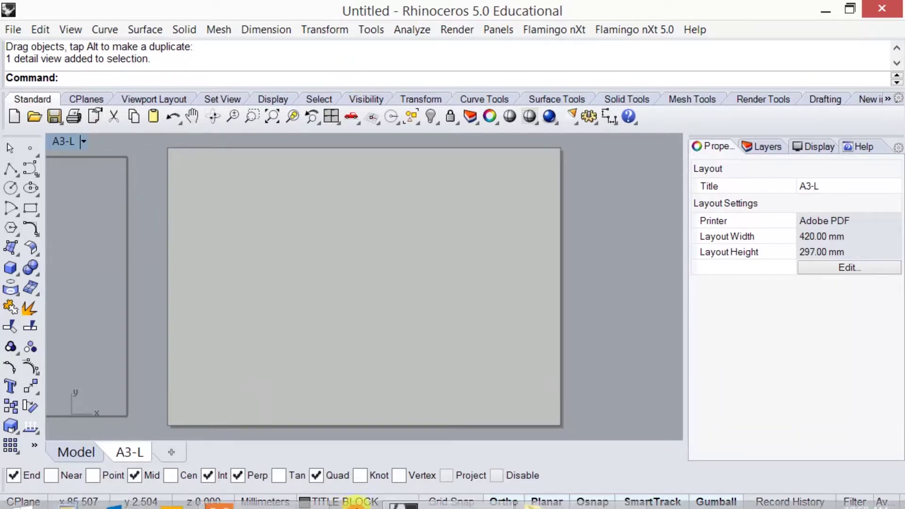
pyautogui.moveTo(349, 506)
pyautogui.click(299, 493)
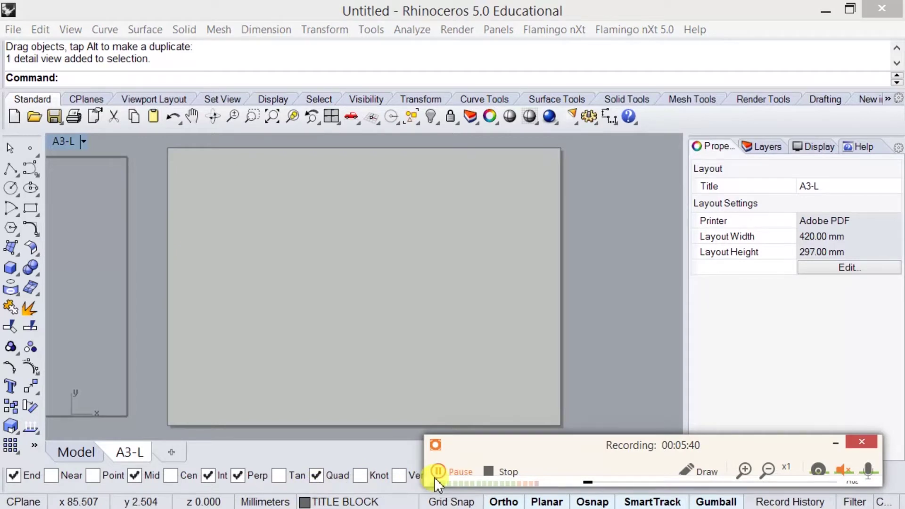
pyautogui.click(434, 477)
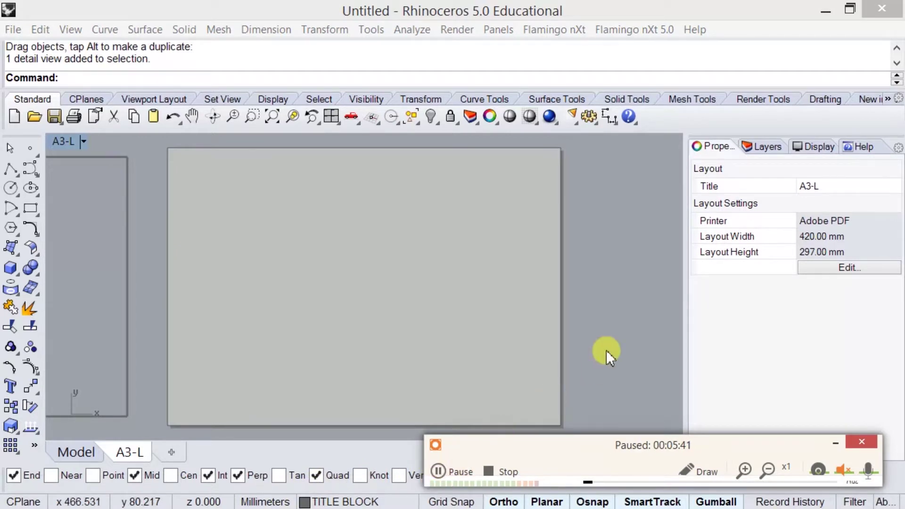
# Step: Show the layer list and check that TITLE BLOCK is the current layer
pyautogui.click(758, 148)
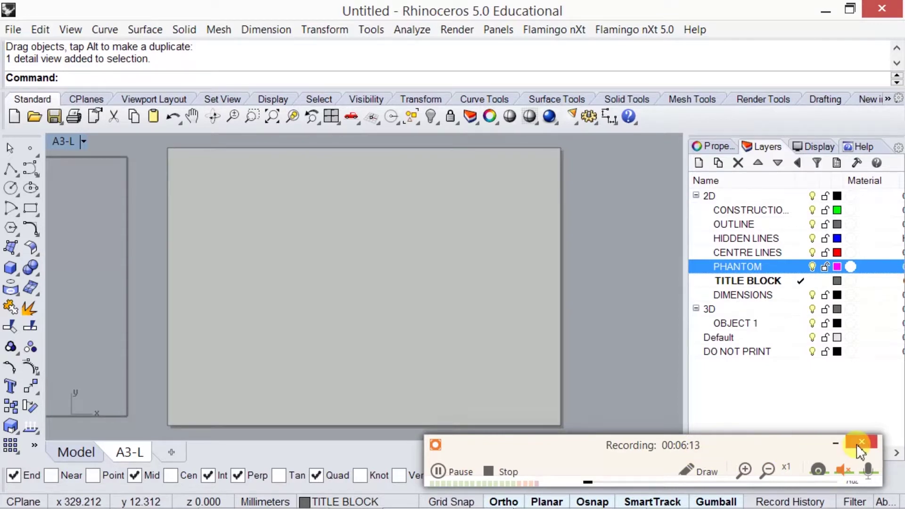
pyautogui.click(380, 502)
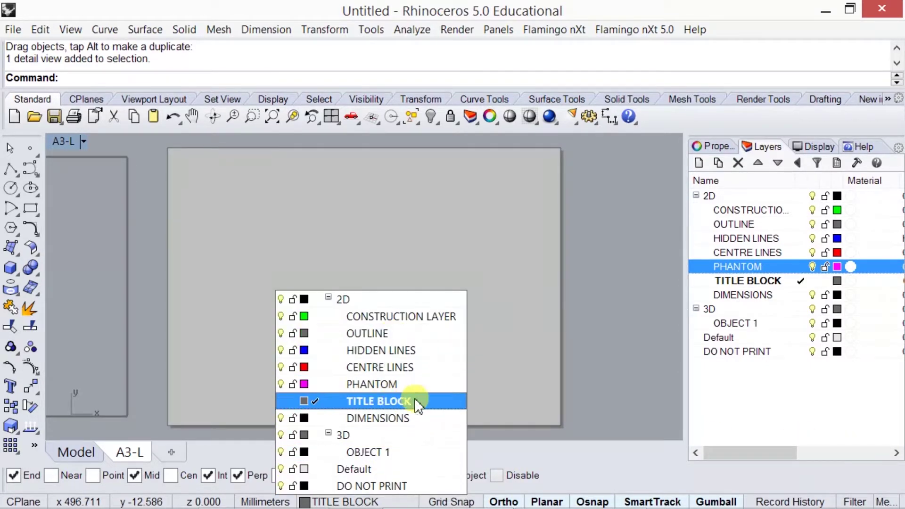
pyautogui.click(640, 363)
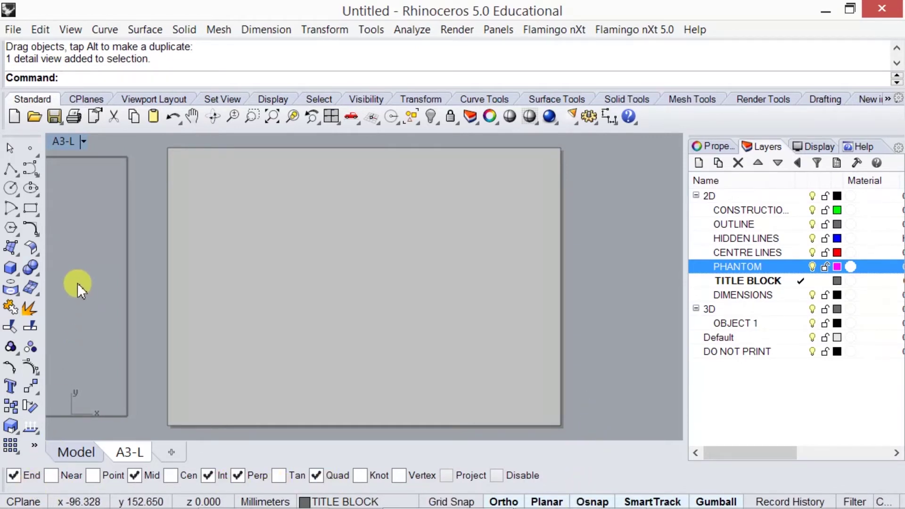
# Step: Draw a 10 by 7 mm rectangle starting at the lower-left corner of the A3-L page
pyautogui.click(31, 208)
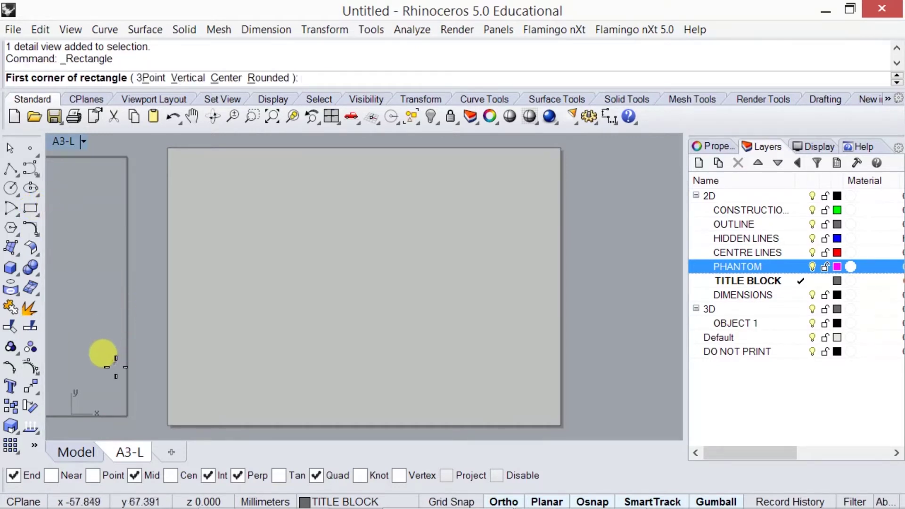
pyautogui.click(157, 417)
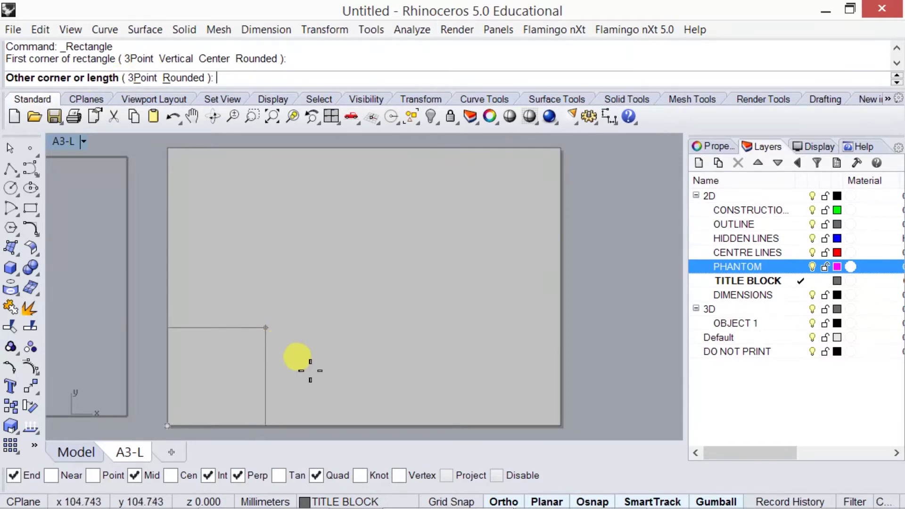
pyautogui.write('10')
pyautogui.press('Return')
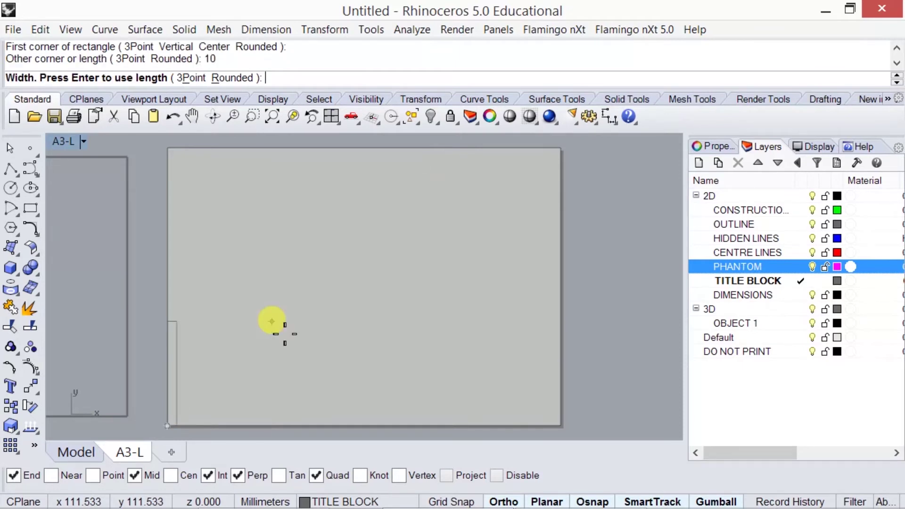
pyautogui.write('7')
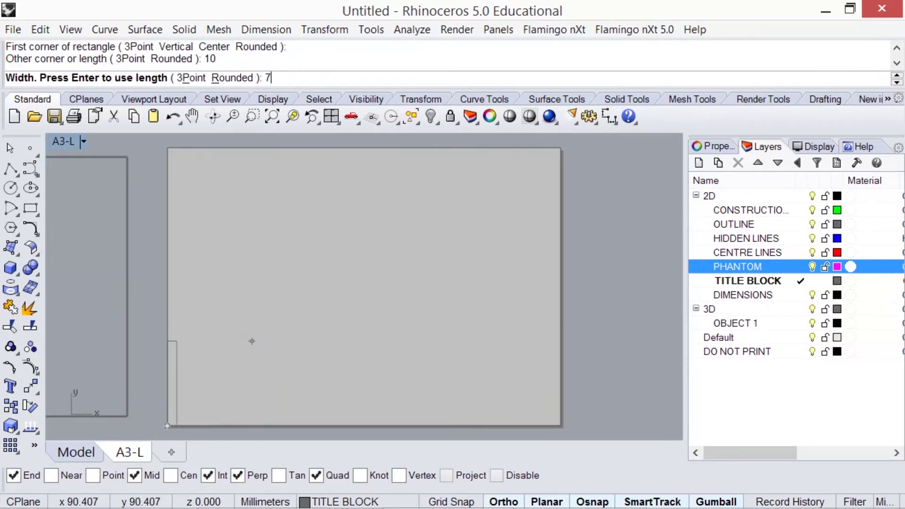
pyautogui.press('Return')
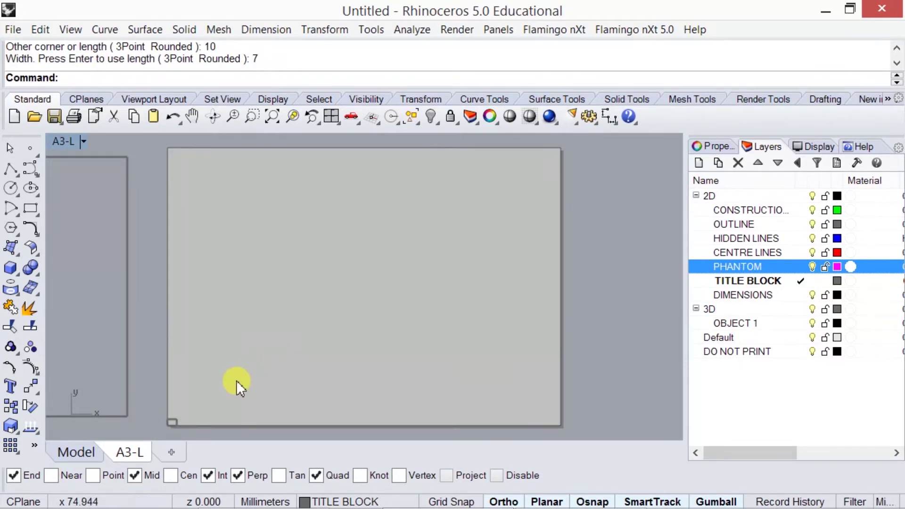
# Step: Dimension the small corner rectangle's width above it and its height to its right
pyautogui.scroll(3, 186, 426)
pyautogui.scroll(2, 174, 384)
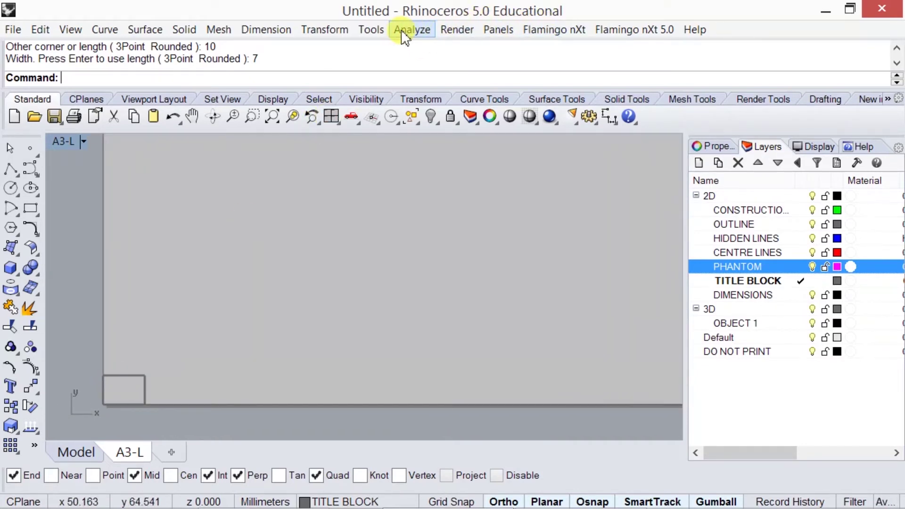
pyautogui.click(607, 116)
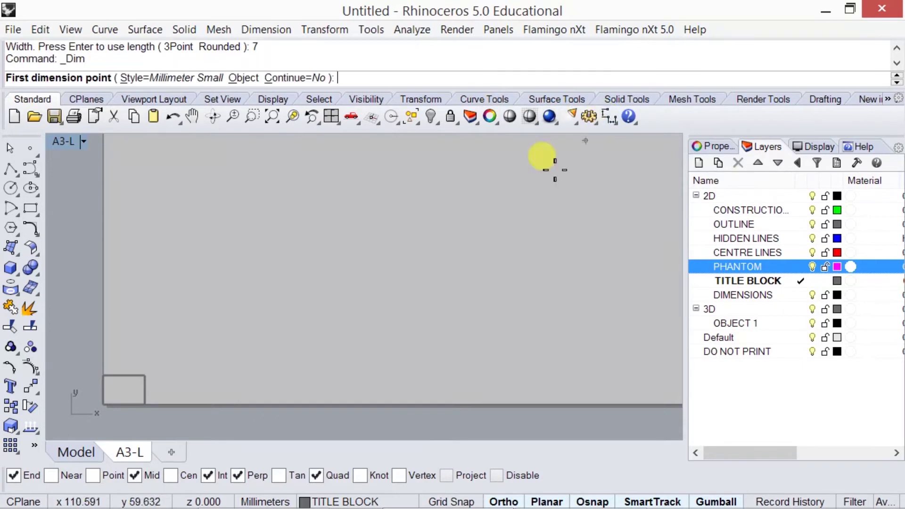
pyautogui.click(102, 376)
pyautogui.click(138, 374)
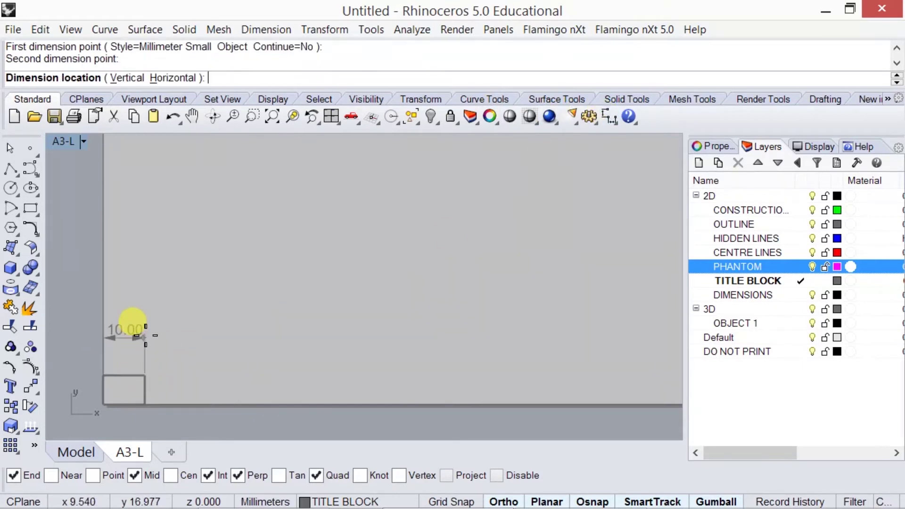
pyautogui.click(137, 332)
pyautogui.press('Return')
pyautogui.click(144, 375)
pyautogui.click(145, 404)
pyautogui.click(184, 396)
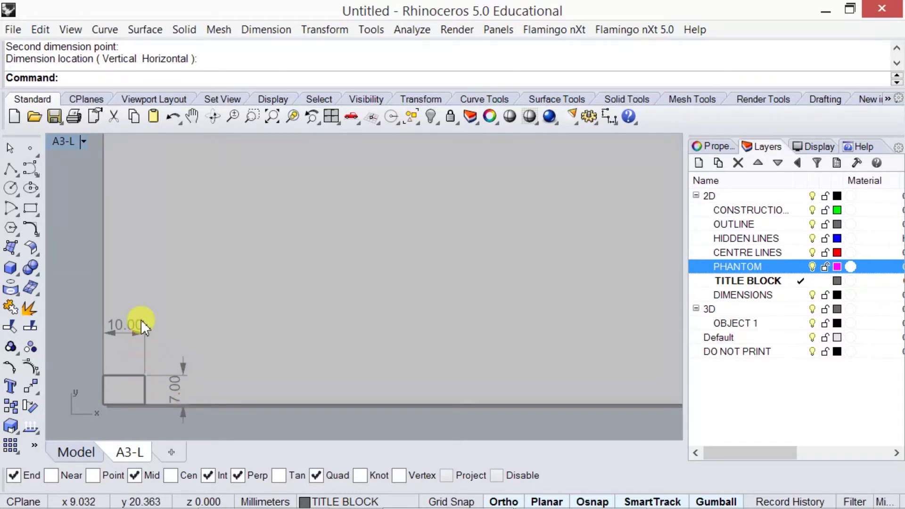
# Step: Delete both linear dimensions from the small corner rectangle
pyautogui.moveTo(212, 390); pyautogui.dragTo(131, 299)
pyautogui.press('Delete')
pyautogui.press('Delete')
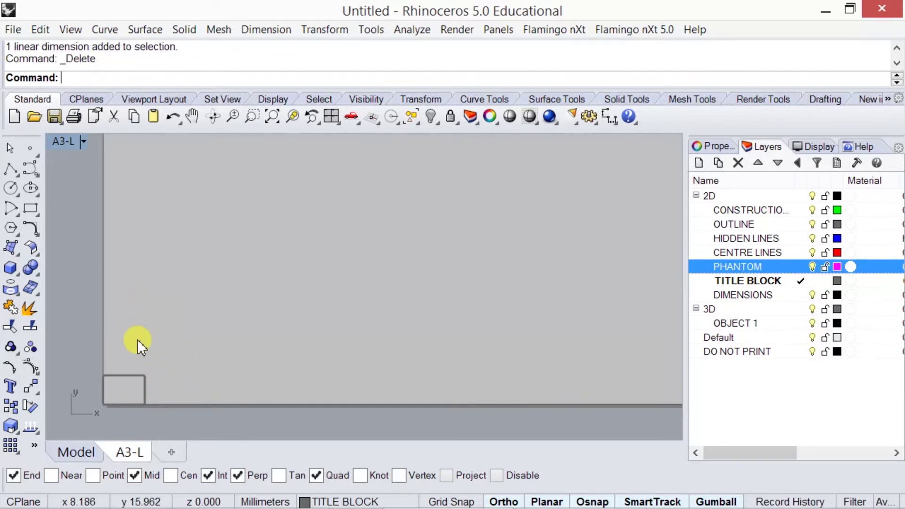
# Step: Copy the small rectangle from its upper-right corner to the page's upper-right corner
pyautogui.click(138, 374)
pyautogui.write('Copy')
pyautogui.press('Return')
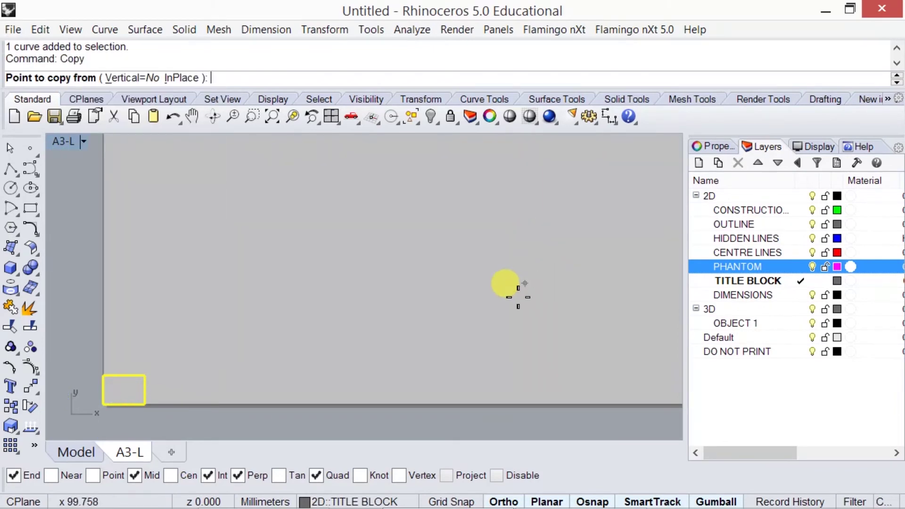
pyautogui.click(145, 375)
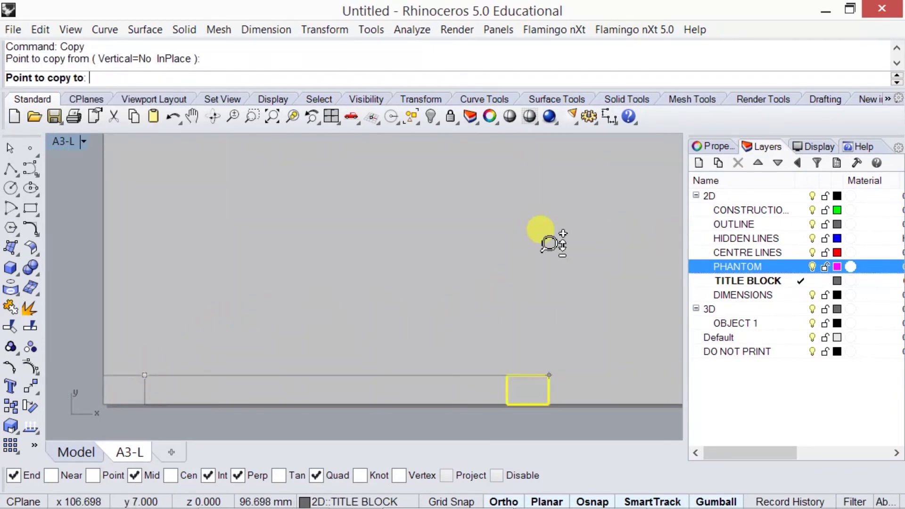
pyautogui.scroll(-5, 549, 244)
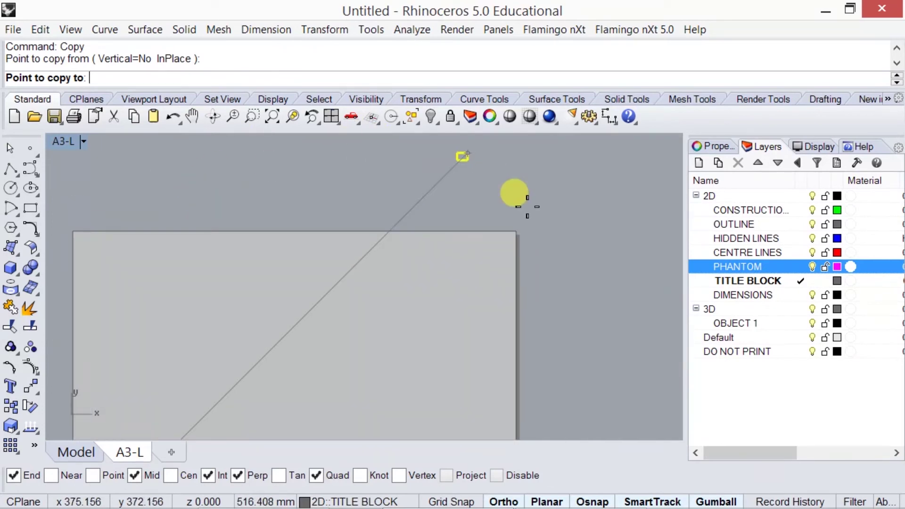
pyautogui.click(517, 230)
pyautogui.press('Return')
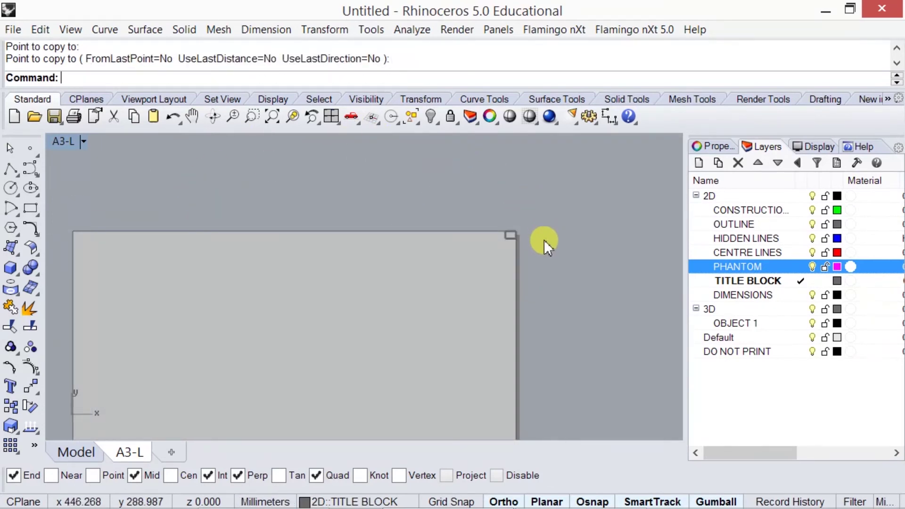
# Step: Draw the border rectangle between the inner corners of the lower-left and upper-right small rectangles
pyautogui.scroll(-5, 544, 239)
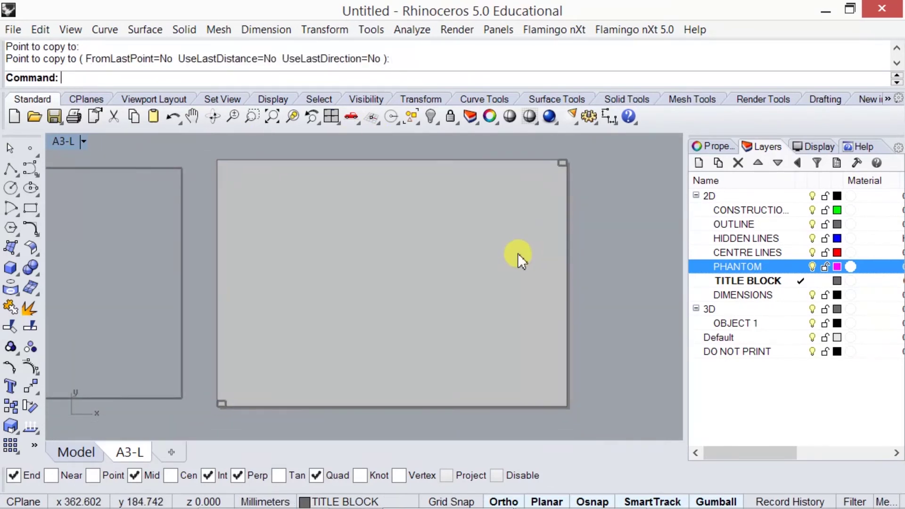
pyautogui.moveTo(518, 253); pyautogui.dragTo(499, 238, button='right')
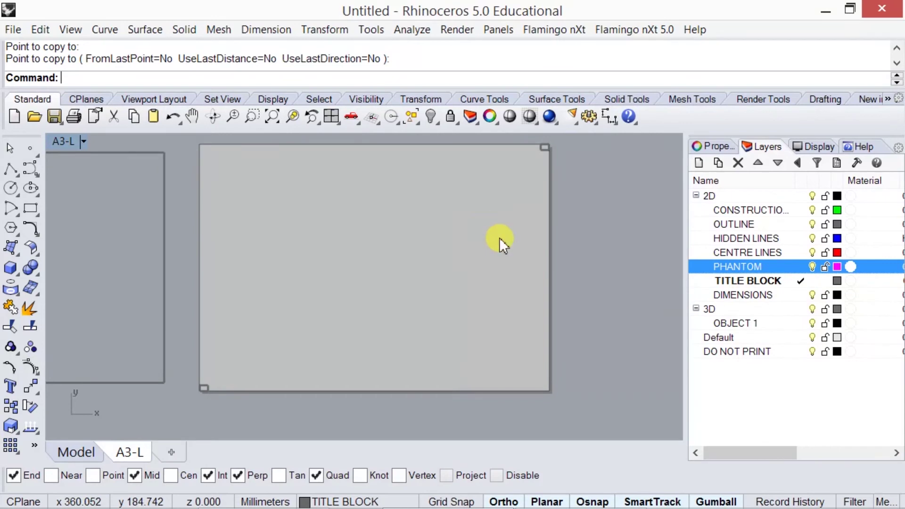
pyautogui.click(30, 208)
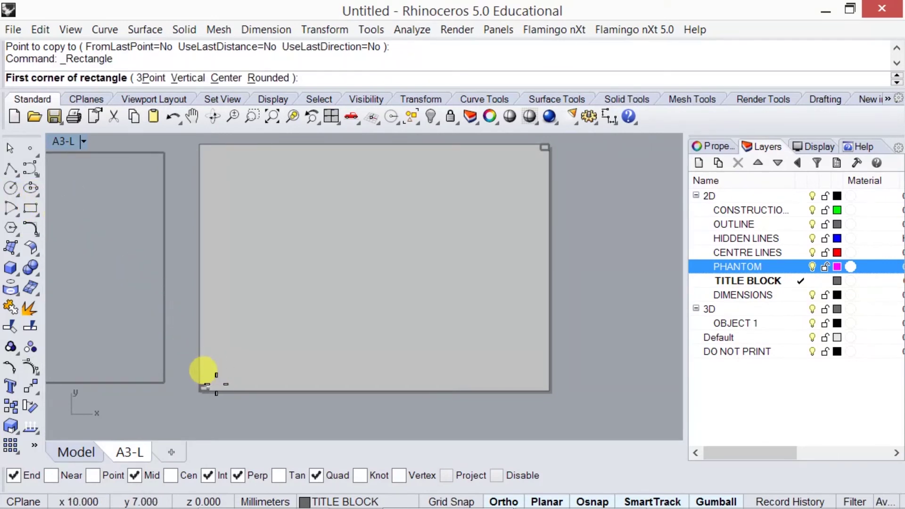
pyautogui.click(208, 386)
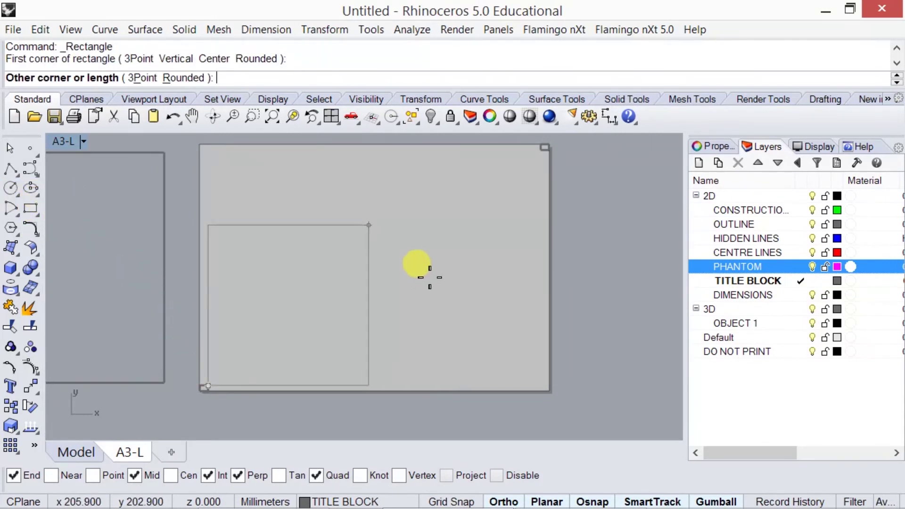
pyautogui.click(534, 153)
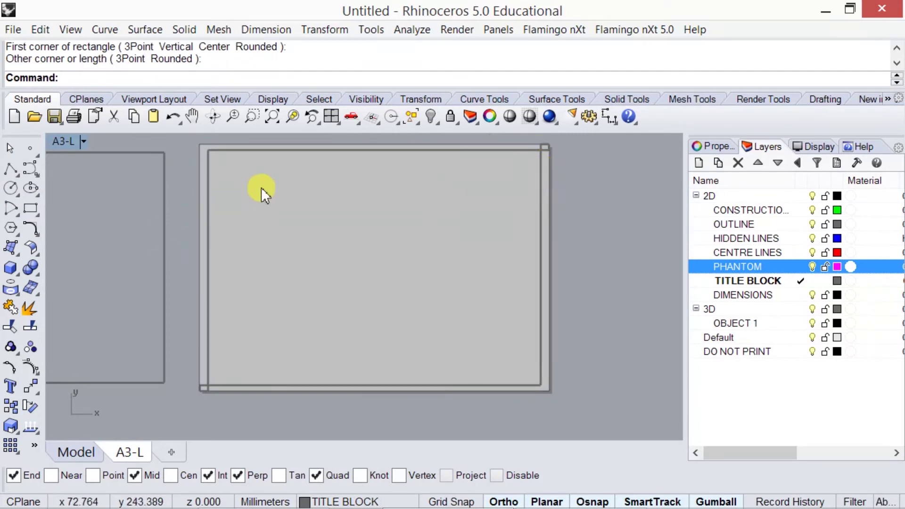
# Step: Inspect the border's corners and delete the two small helper rectangles at the upper-right and lower-left page corners
pyautogui.moveTo(259, 183); pyautogui.dragTo(251, 222, button='right')
pyautogui.scroll(5, 203, 158)
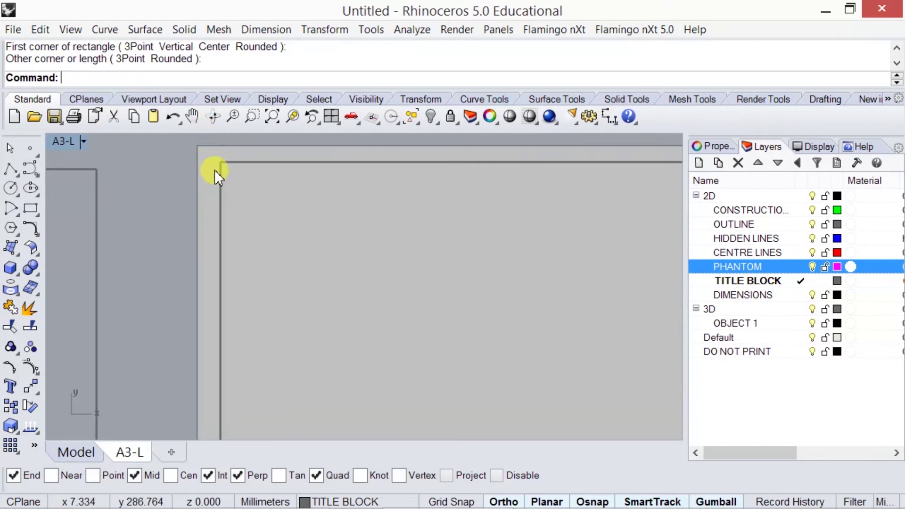
pyautogui.moveTo(383, 241); pyautogui.dragTo(366, 261, button='right')
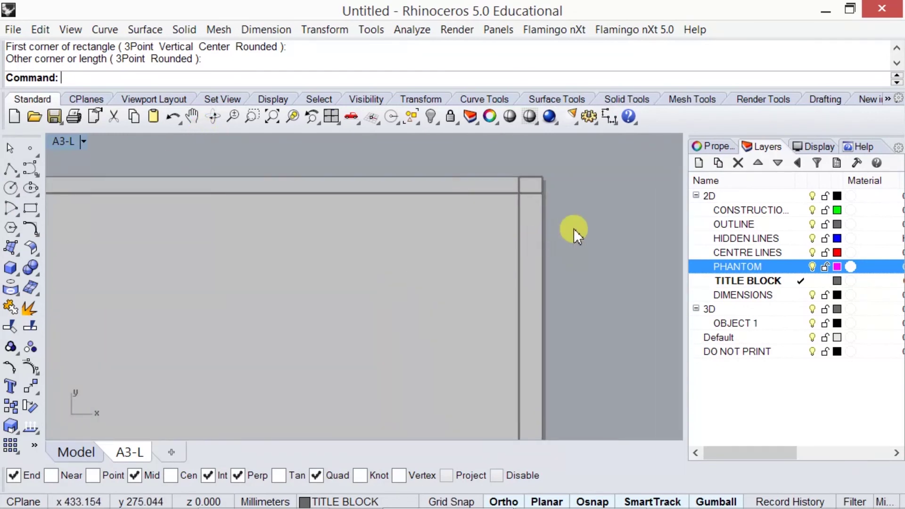
pyautogui.scroll(-5, 462, 250)
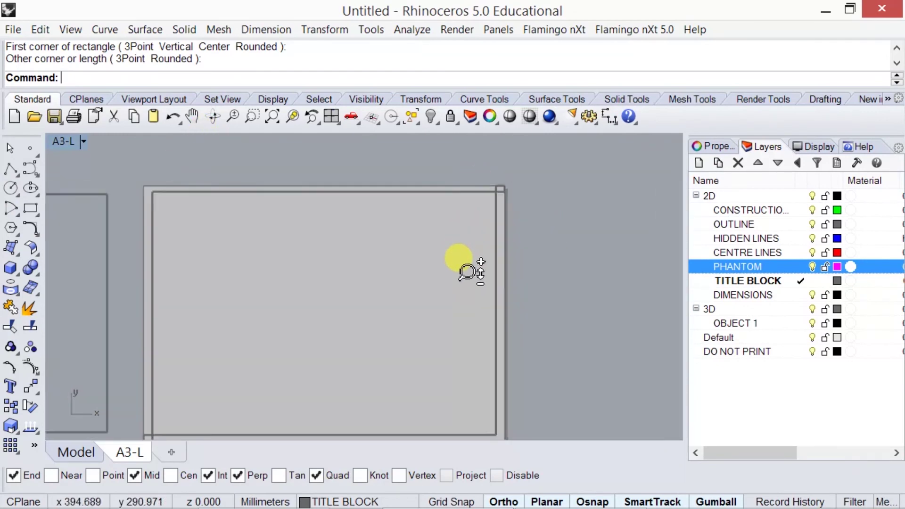
pyautogui.scroll(2, 493, 188)
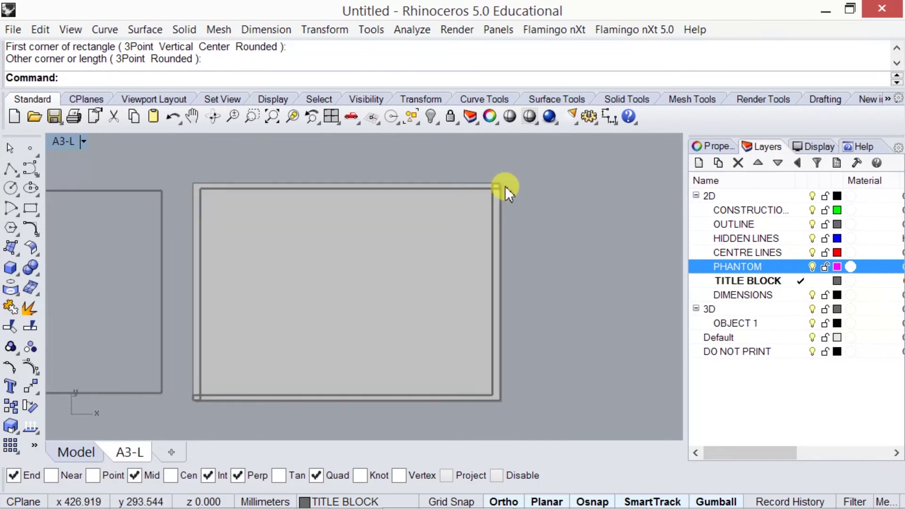
pyautogui.click(499, 189)
pyautogui.press('Delete')
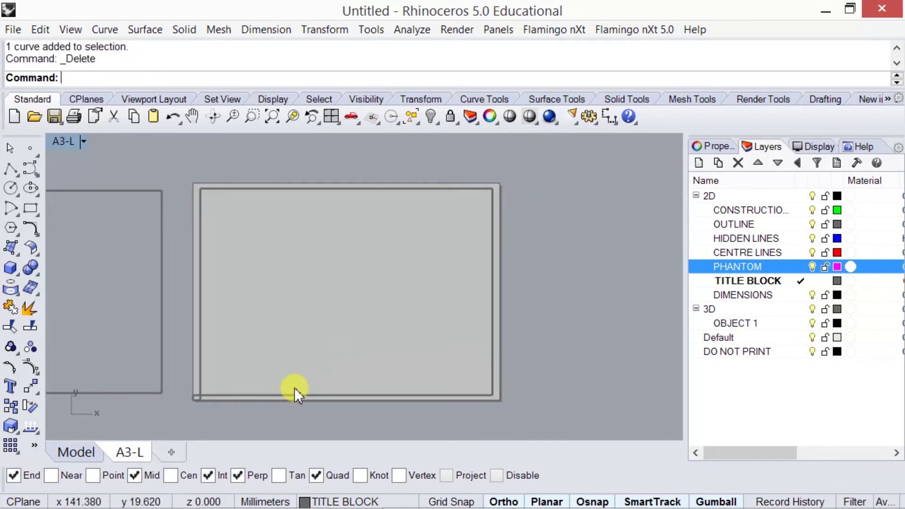
pyautogui.click(198, 397)
pyautogui.press('Delete')
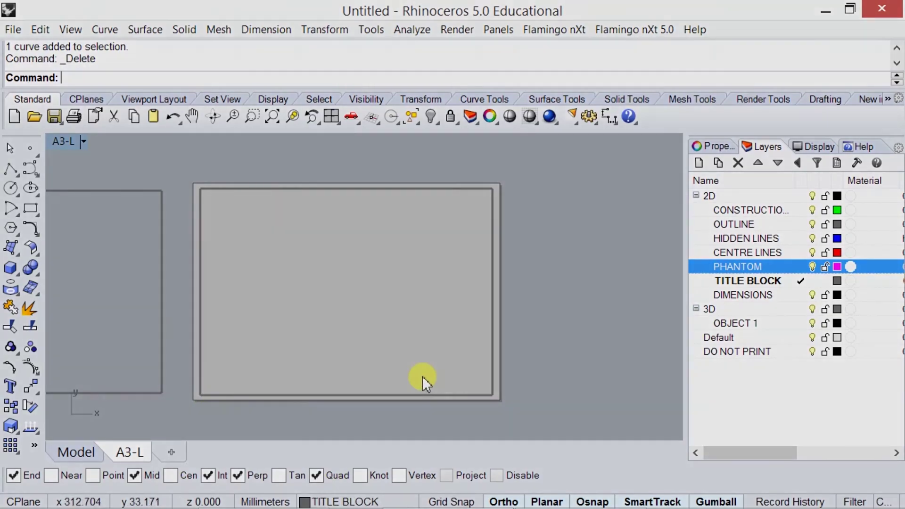